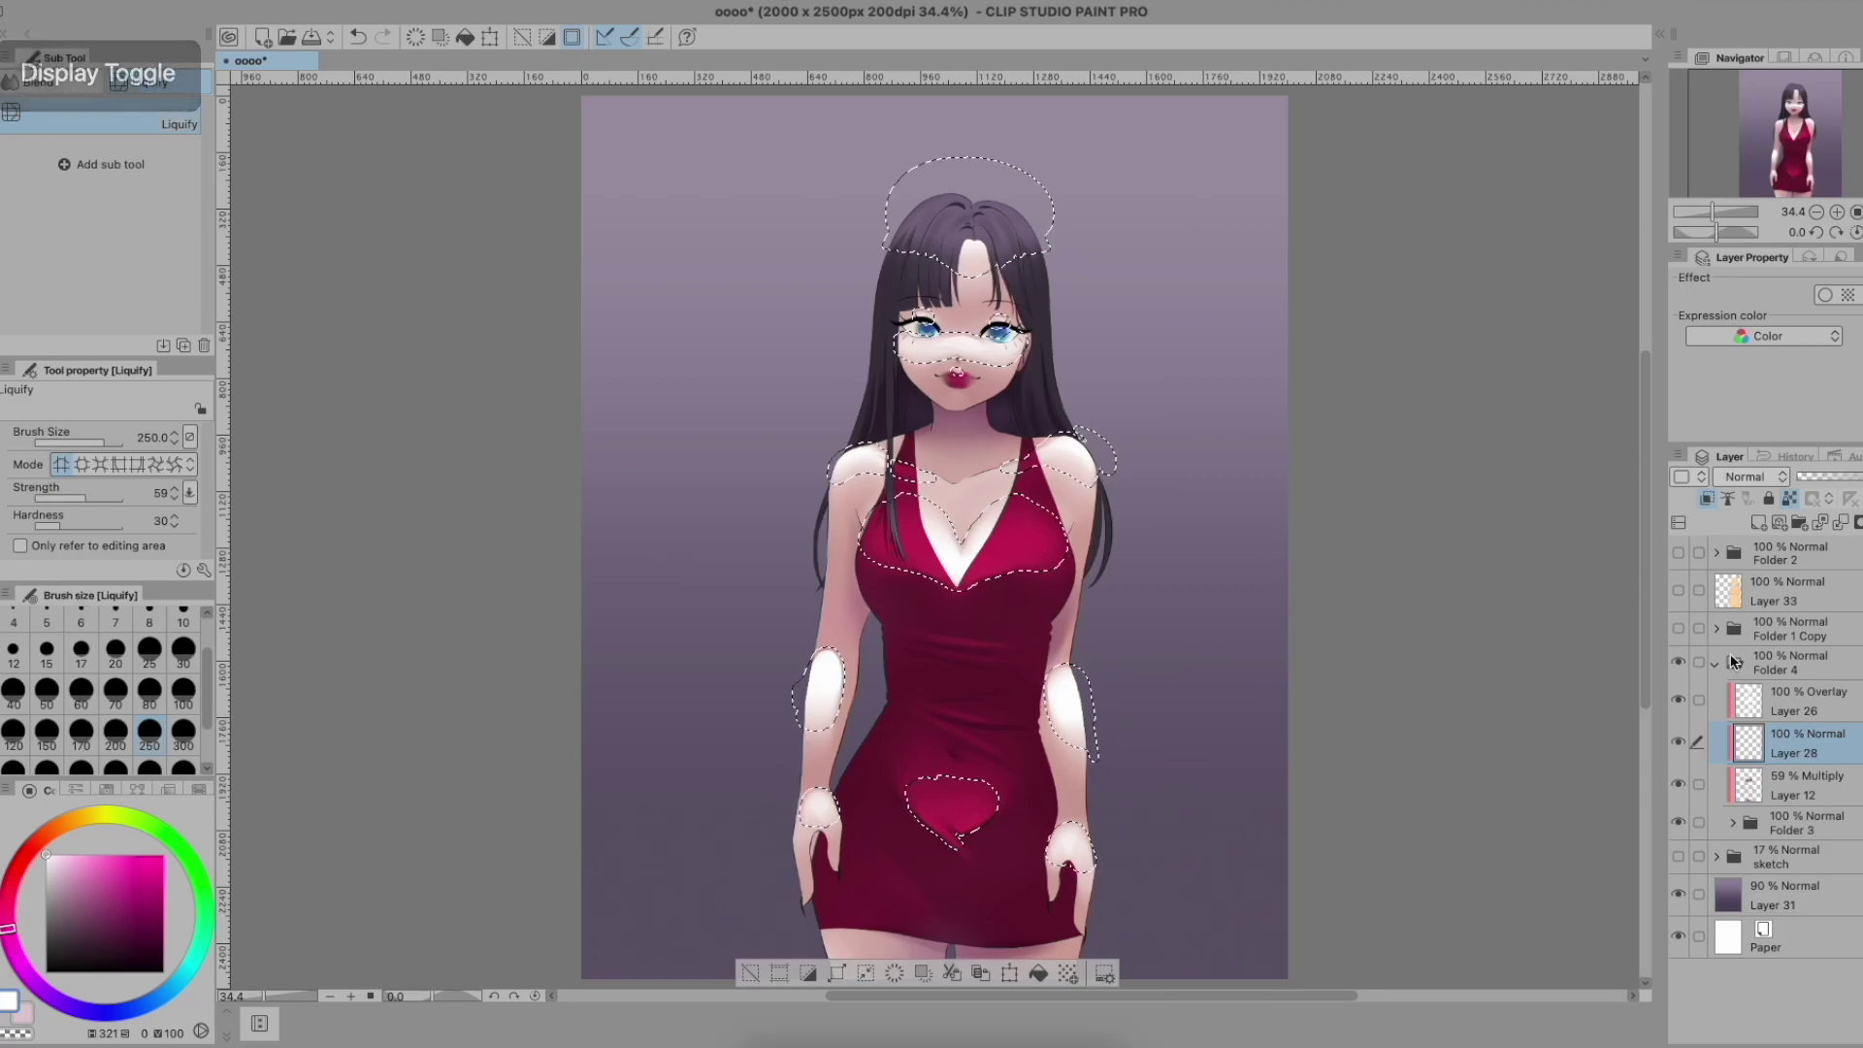
Add a new layer directly below Layer 28 and fill the selected highlight areas with red using the G-pen
click(1758, 524)
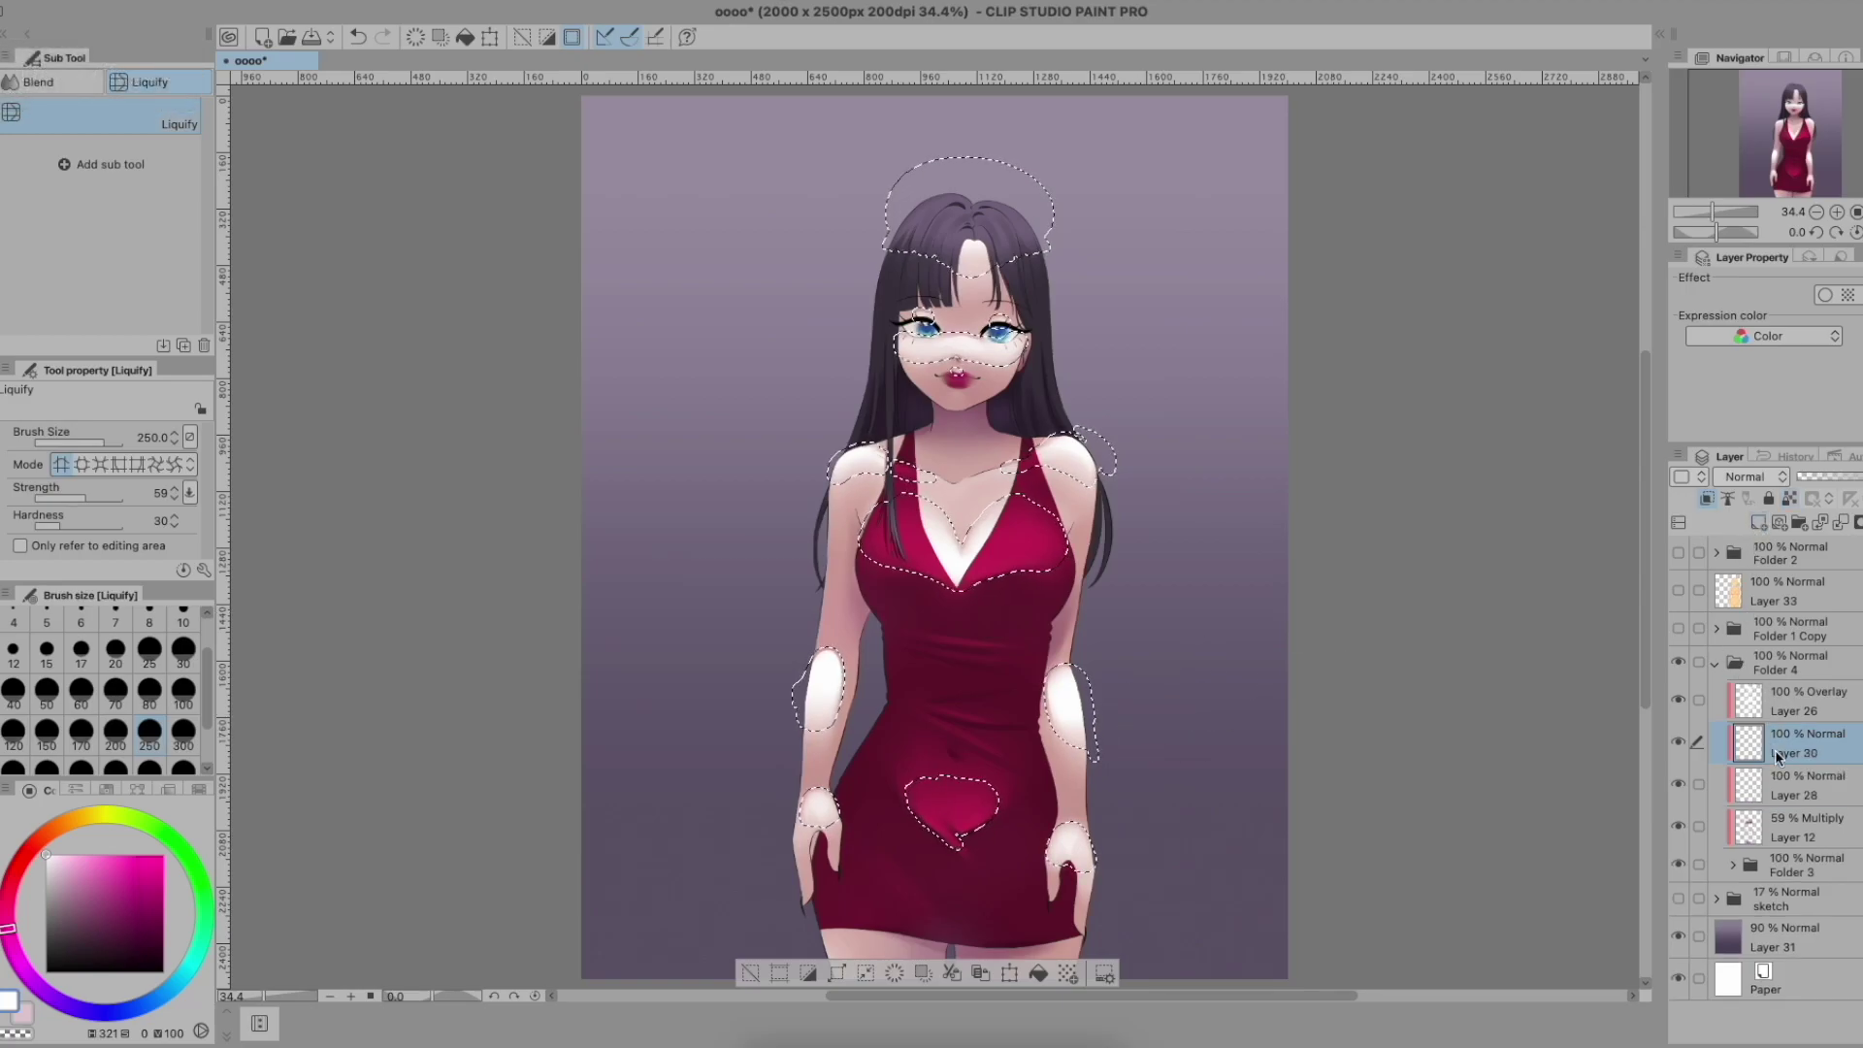
drag(1786, 760, 1784, 841)
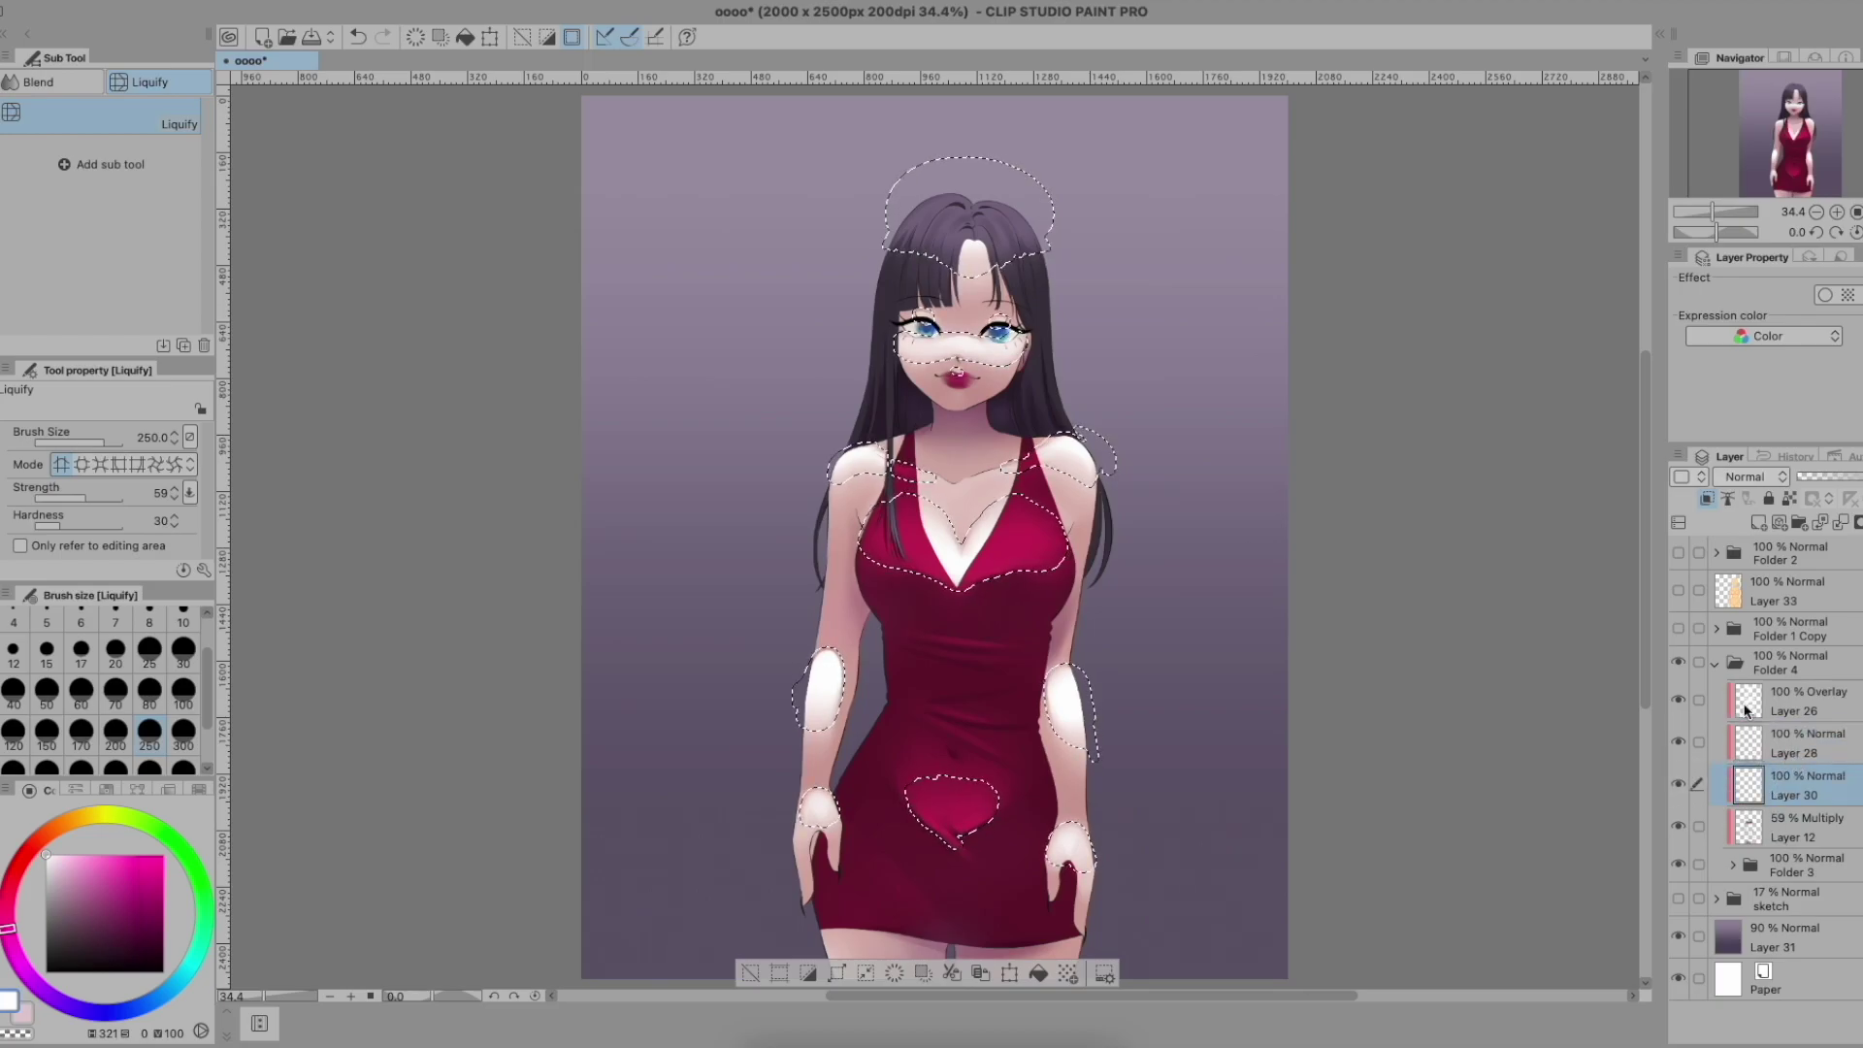
click(29, 854)
key(p)
mouse_move(971, 224)
mouse_down()
mouse_move(915, 158)
mouse_move(746, 769)
mouse_move(935, 853)
mouse_move(1179, 704)
mouse_up()
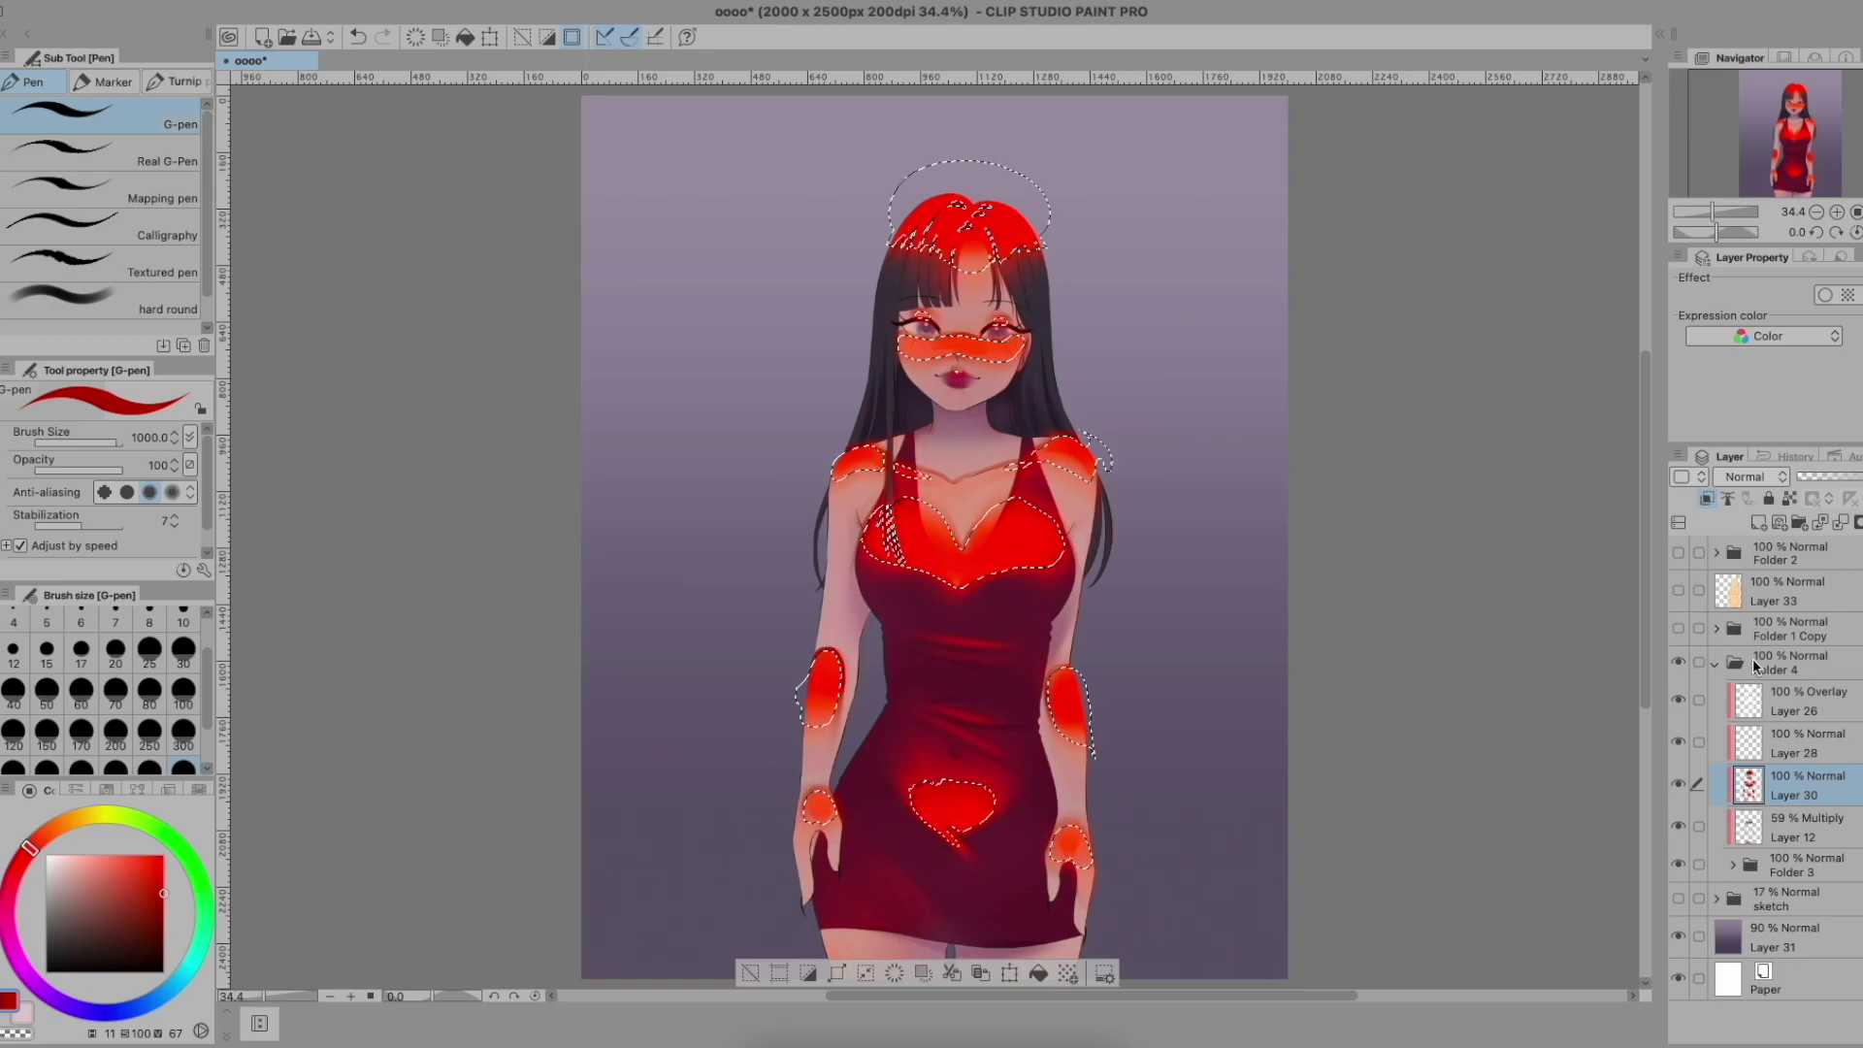
Clear the red inside the selection, deselect, and blur the red rim left around the highlights
key(Delete)
key(ctrl+d)
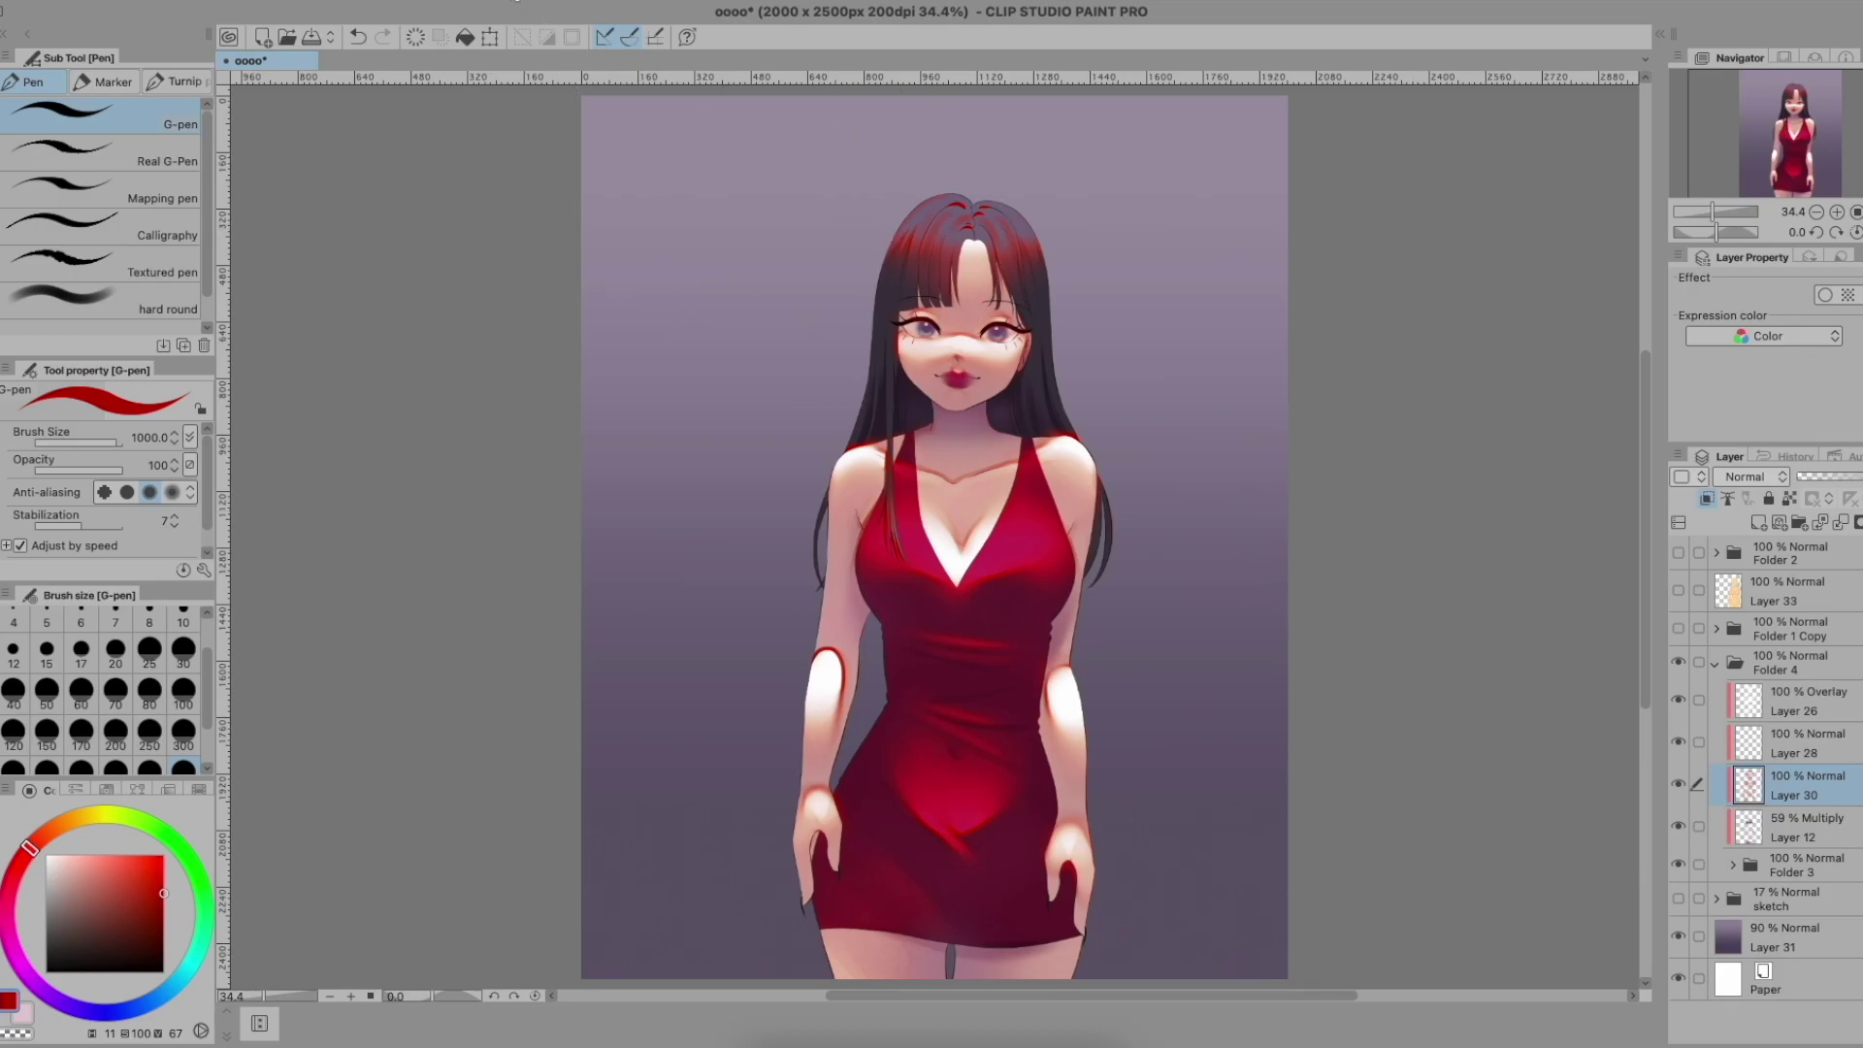
click(517, 3)
click(648, 58)
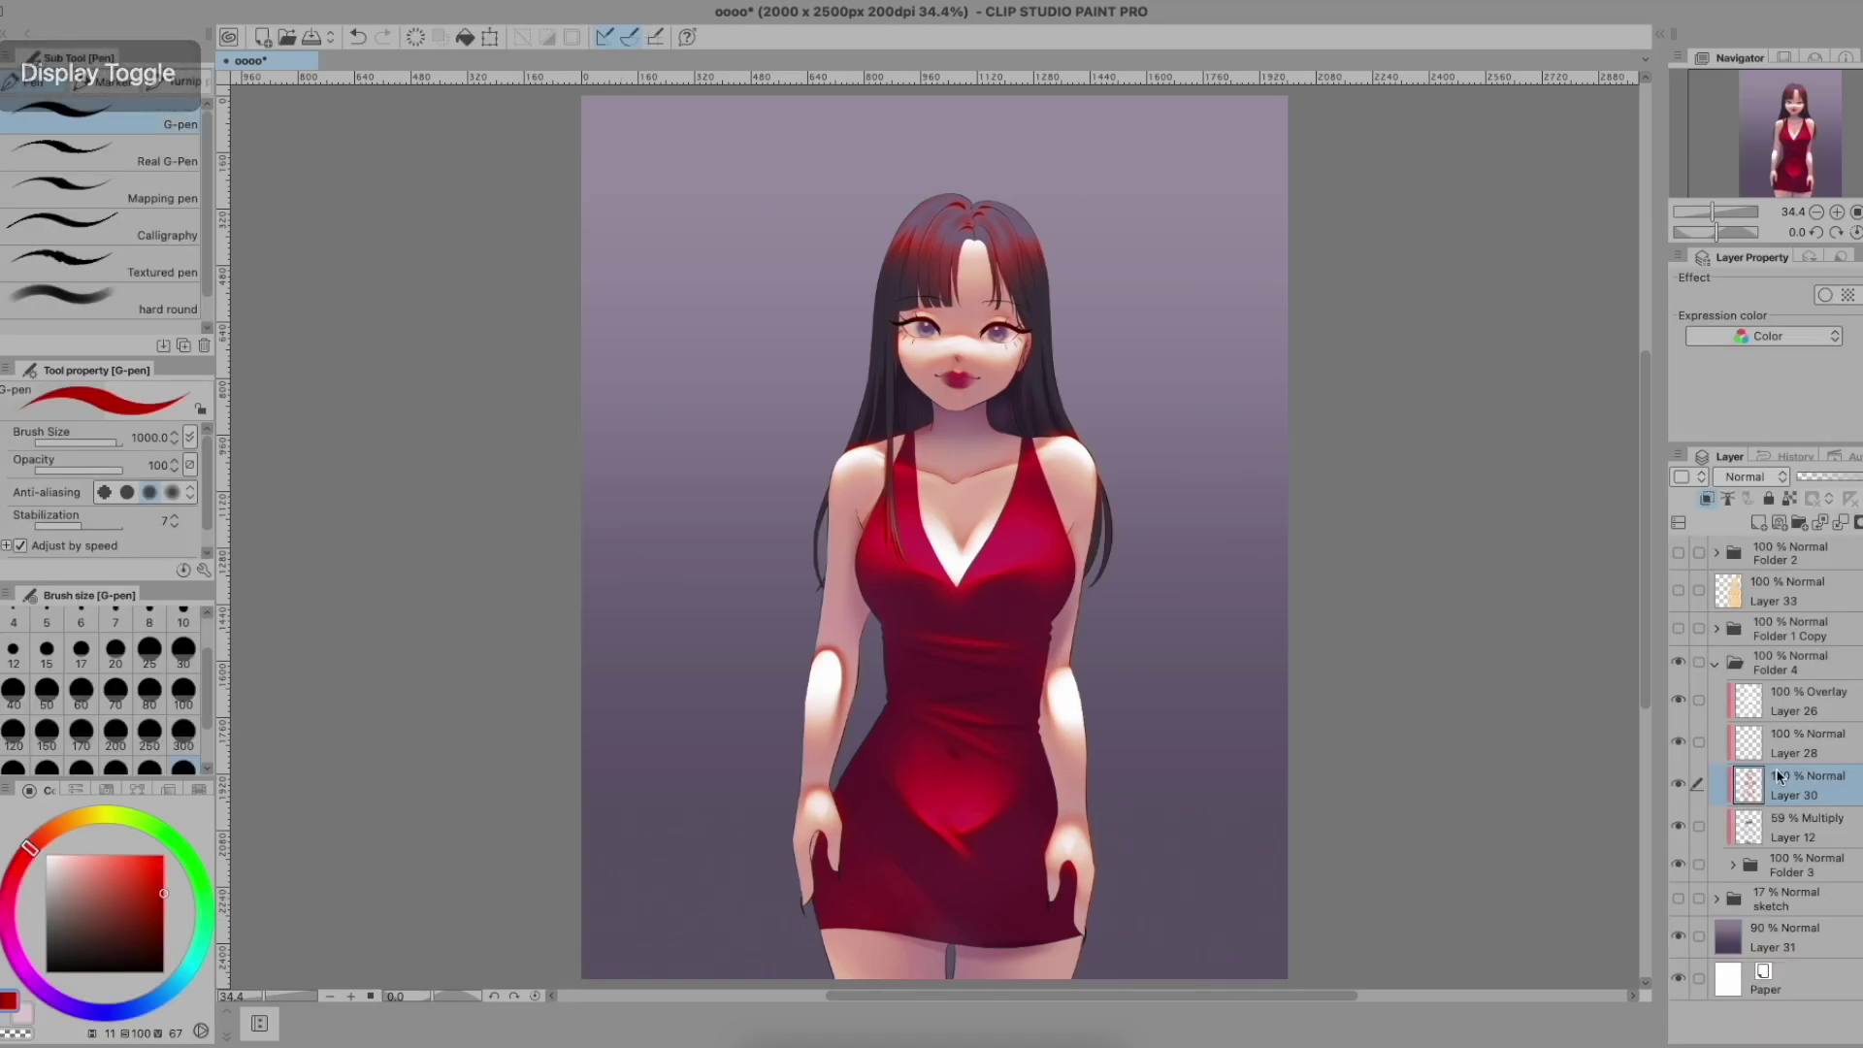
Set the red rim layer to Overlay blending at 48% opacity
click(1749, 476)
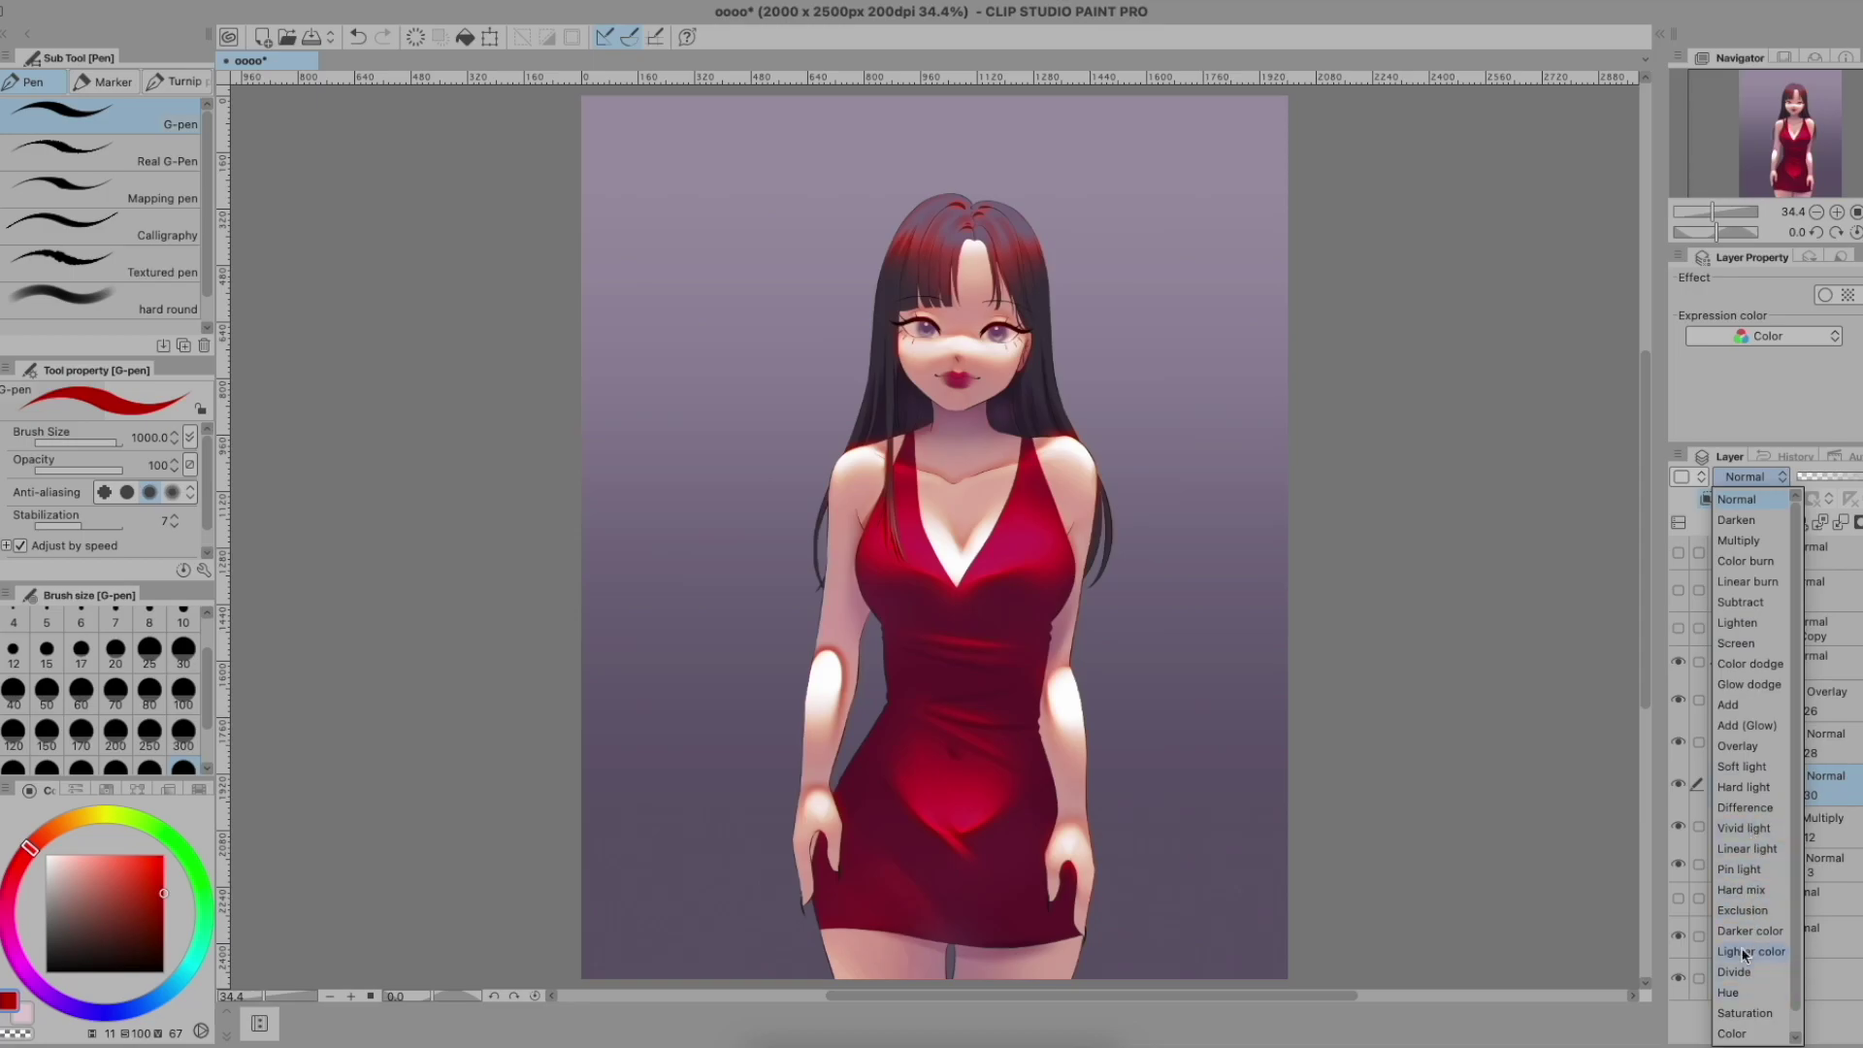
click(1737, 745)
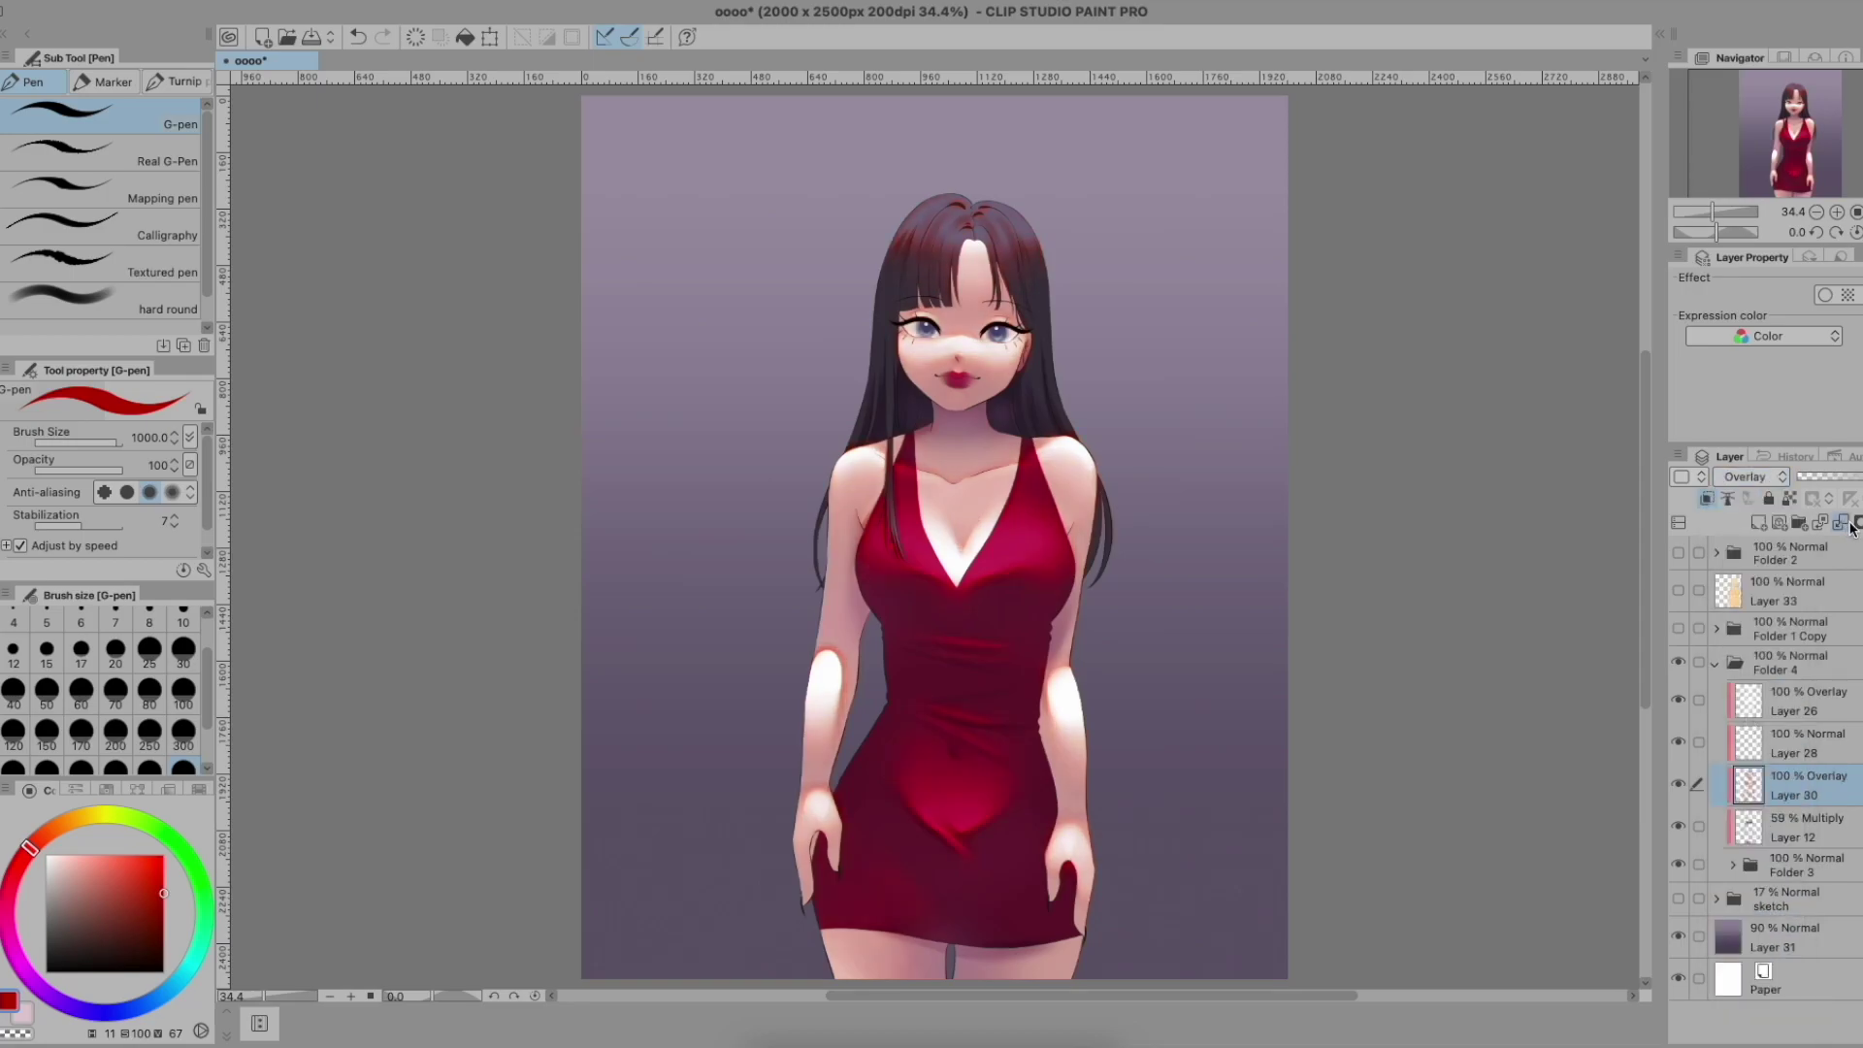
click(1852, 478)
click(1836, 478)
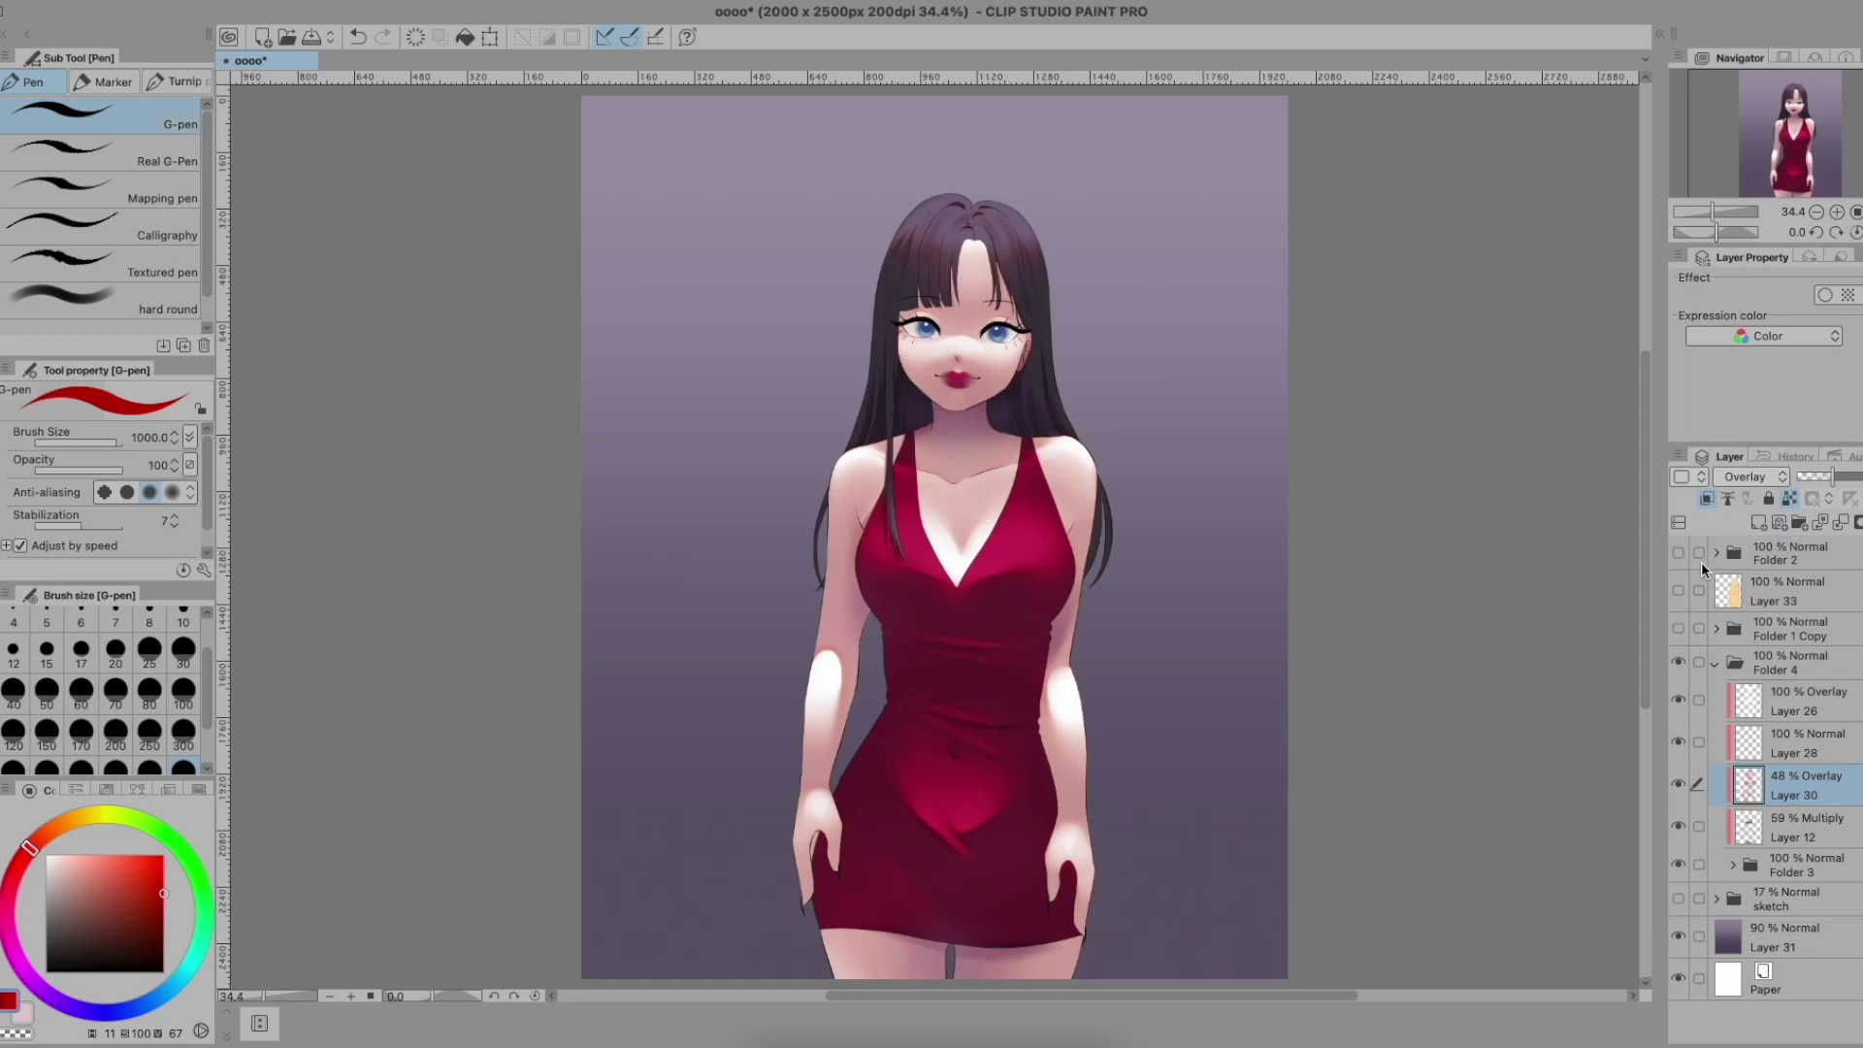
Tint the figure with magenta on the red rim layer using the Soft airbrush at size 800, and adjust the layer's opacity
key(b)
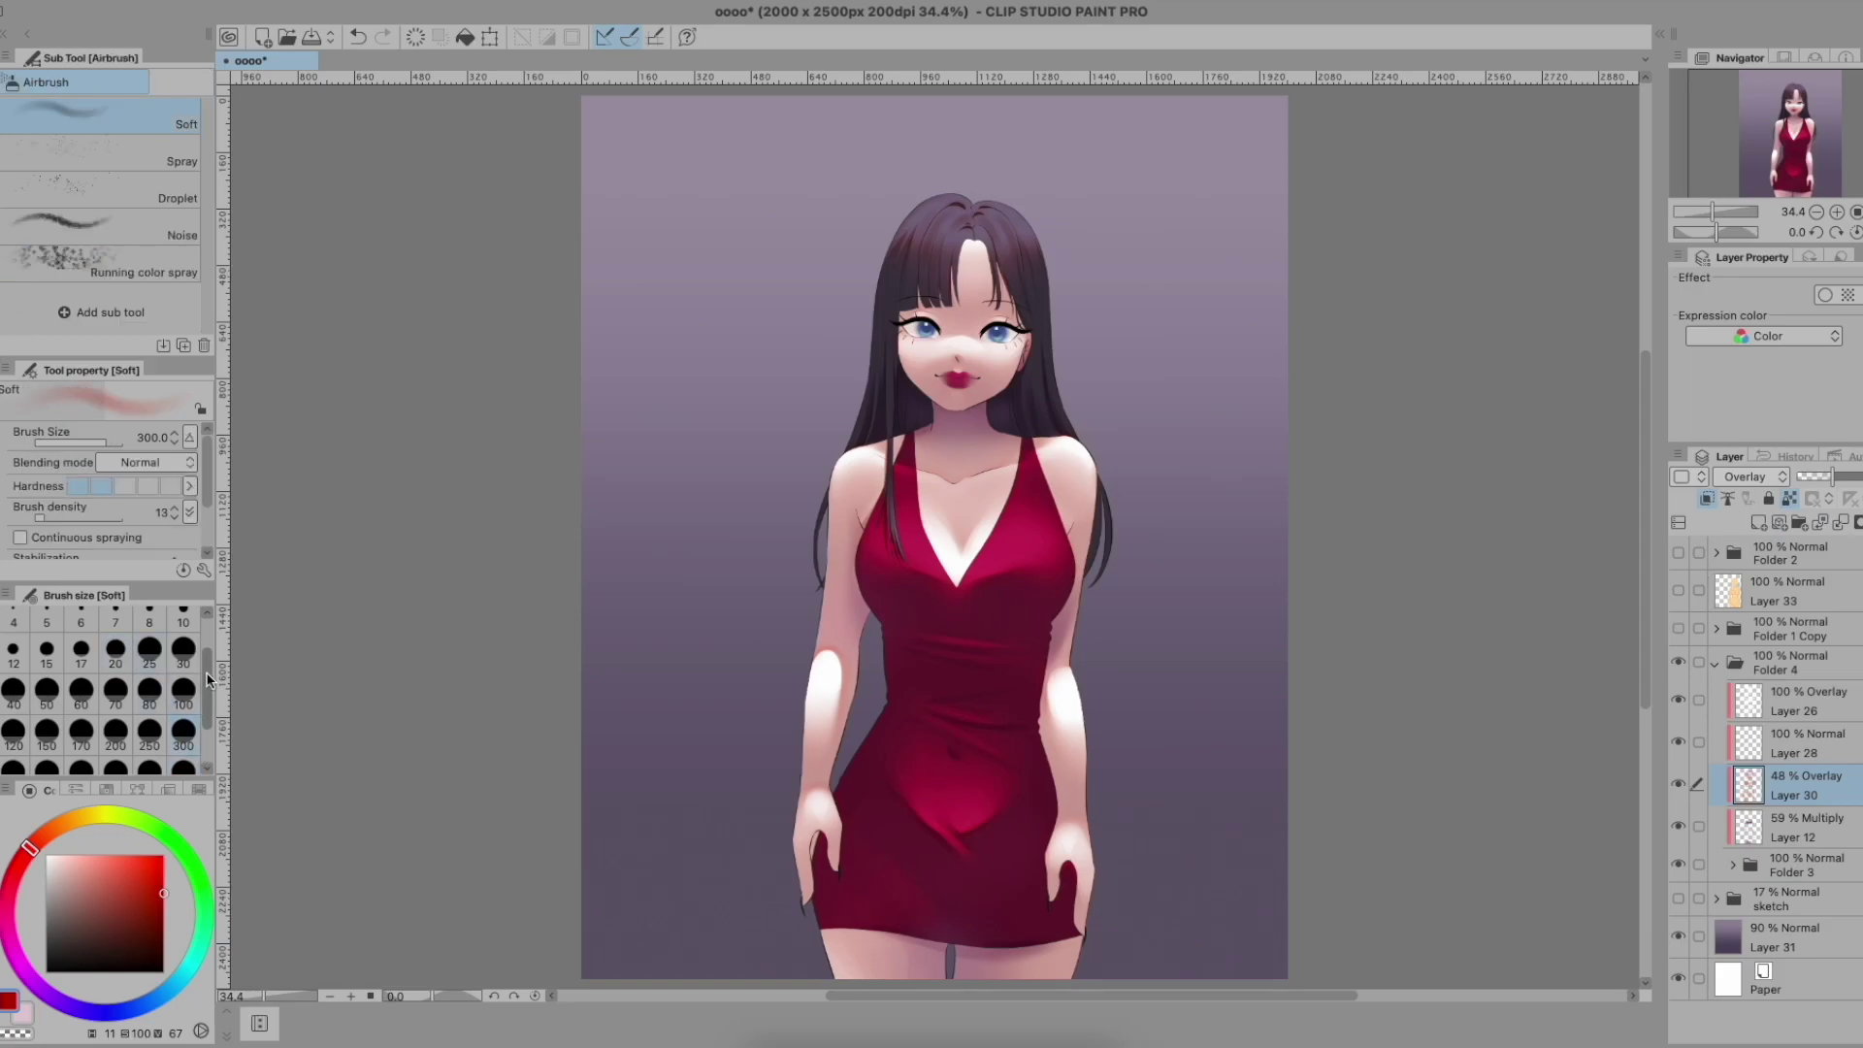
scroll(207, 679, down, 2)
click(149, 709)
drag(21, 910, 15, 958)
drag(126, 897, 145, 854)
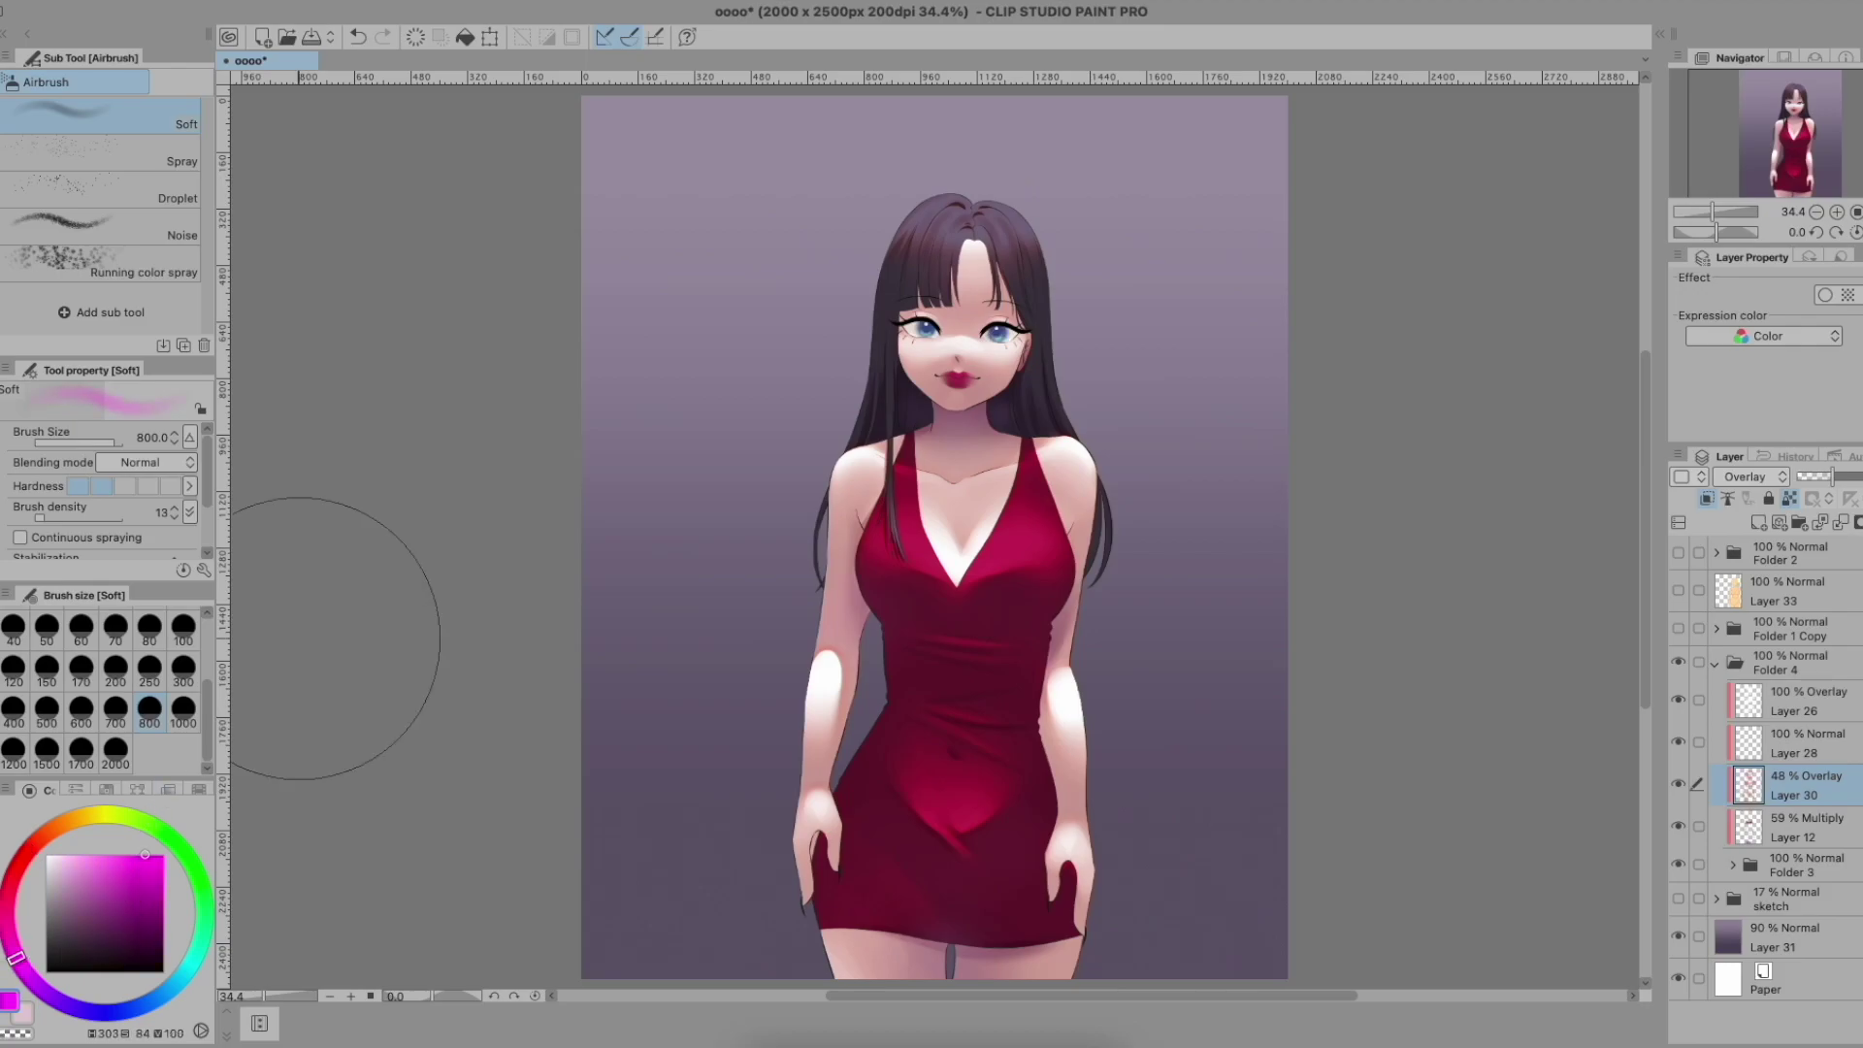
mouse_move(1020, 112)
mouse_down()
mouse_move(873, 83)
mouse_move(1133, 117)
mouse_move(980, 291)
mouse_move(1123, 242)
mouse_move(976, 388)
mouse_move(1004, 450)
mouse_move(812, 657)
mouse_move(1077, 819)
mouse_move(1065, 977)
mouse_move(1070, 825)
mouse_up()
drag(1829, 479, 1832, 485)
Collapse Folder 4, add a new layer above it, and set that layer's blending to Overlay
click(1720, 664)
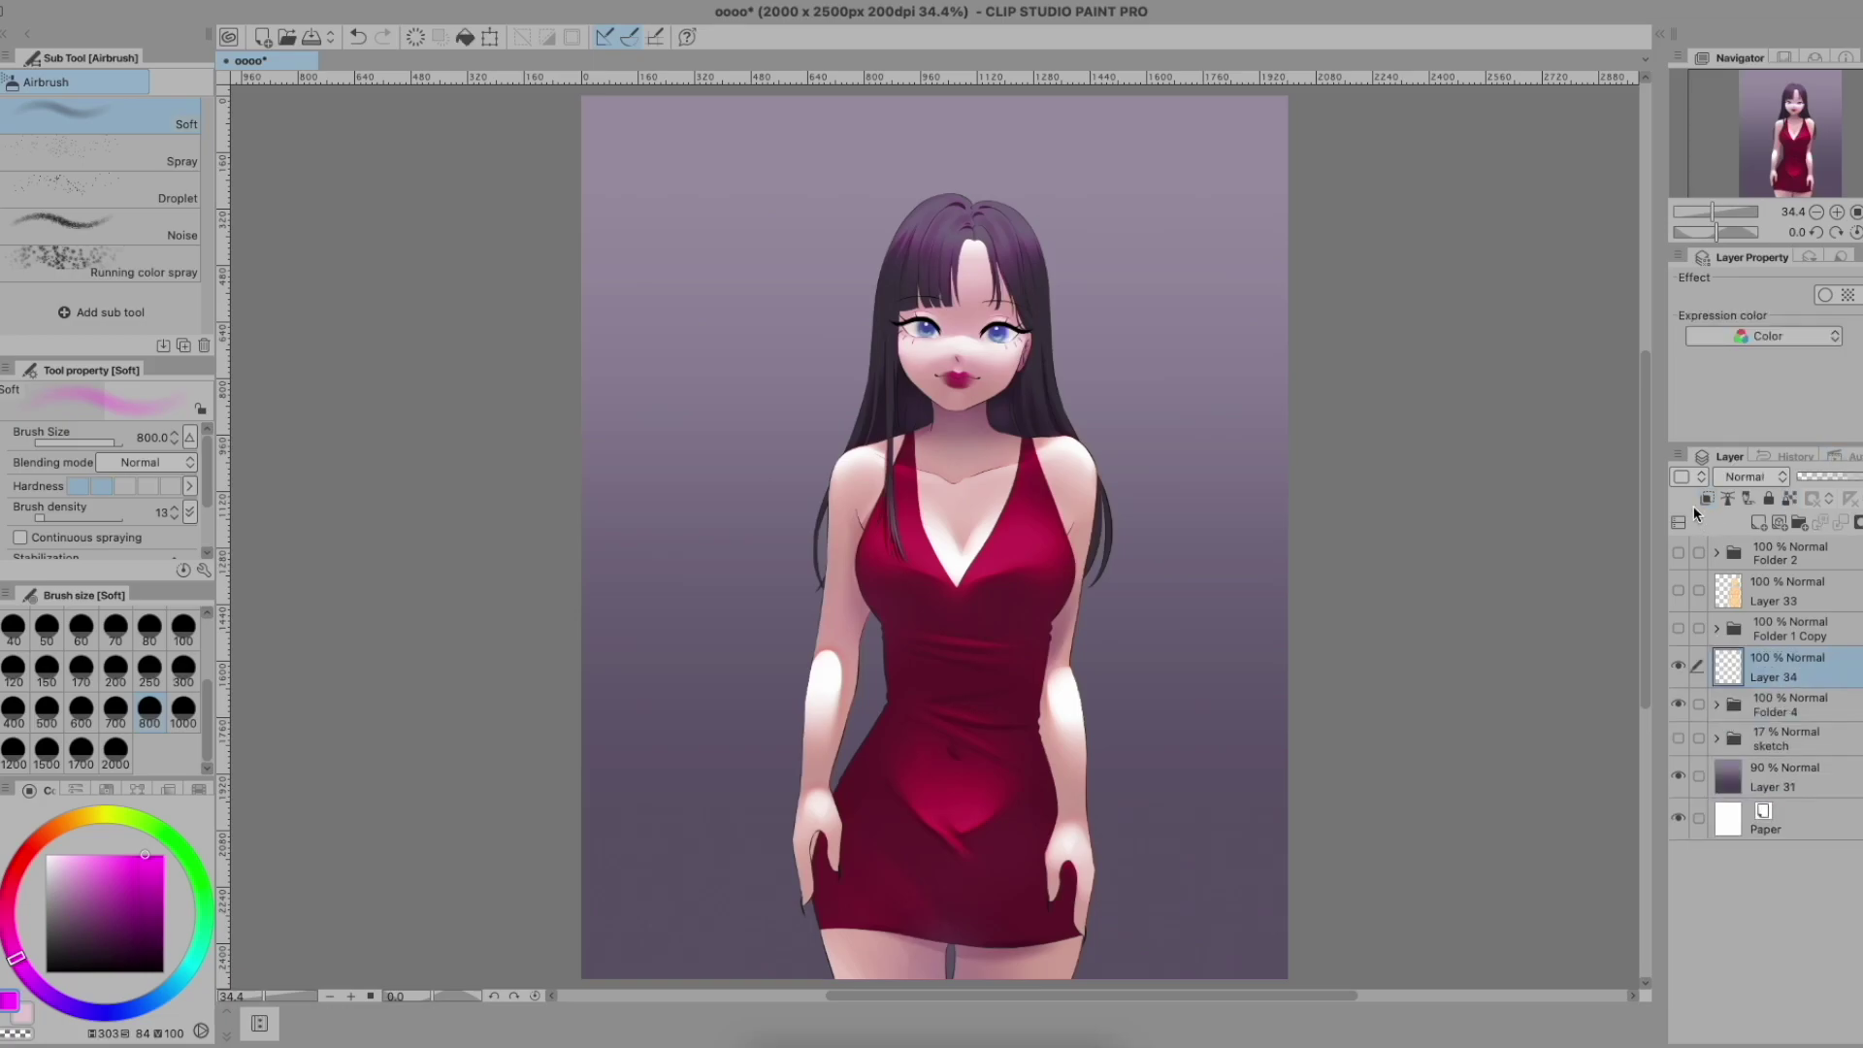
click(1747, 477)
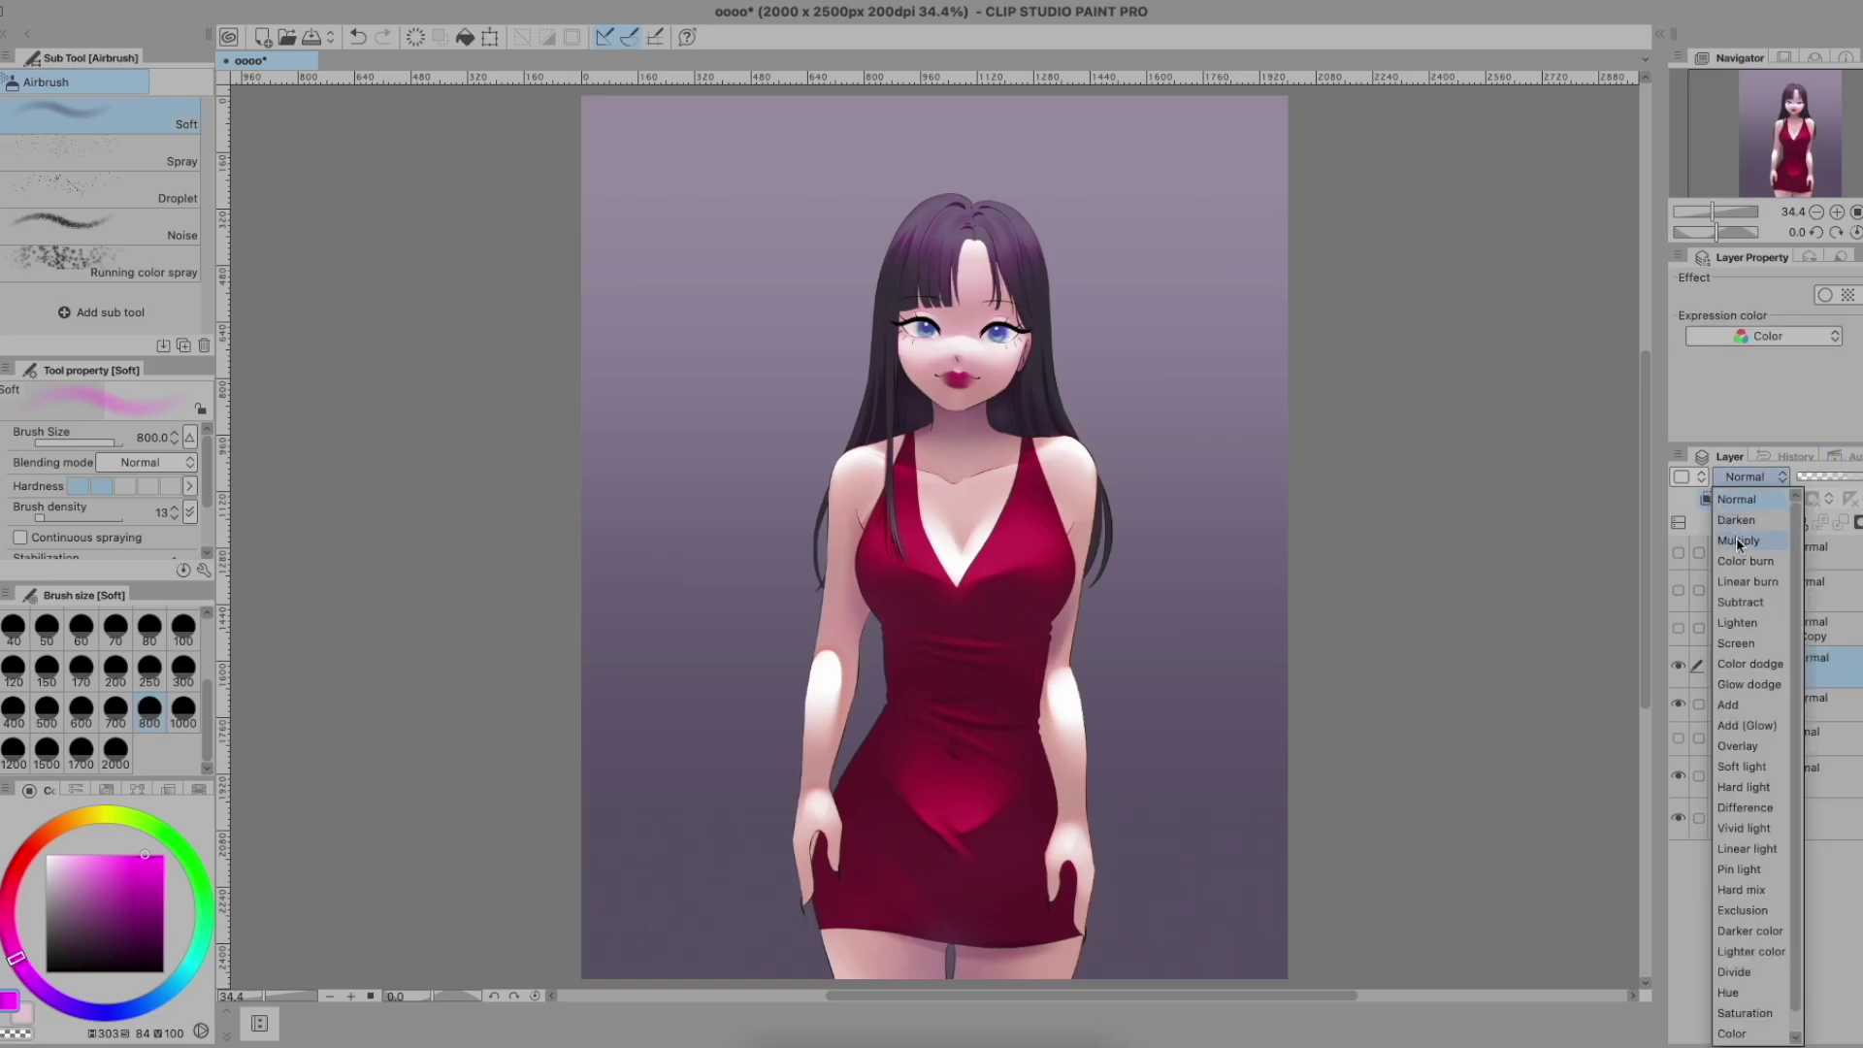
click(1759, 746)
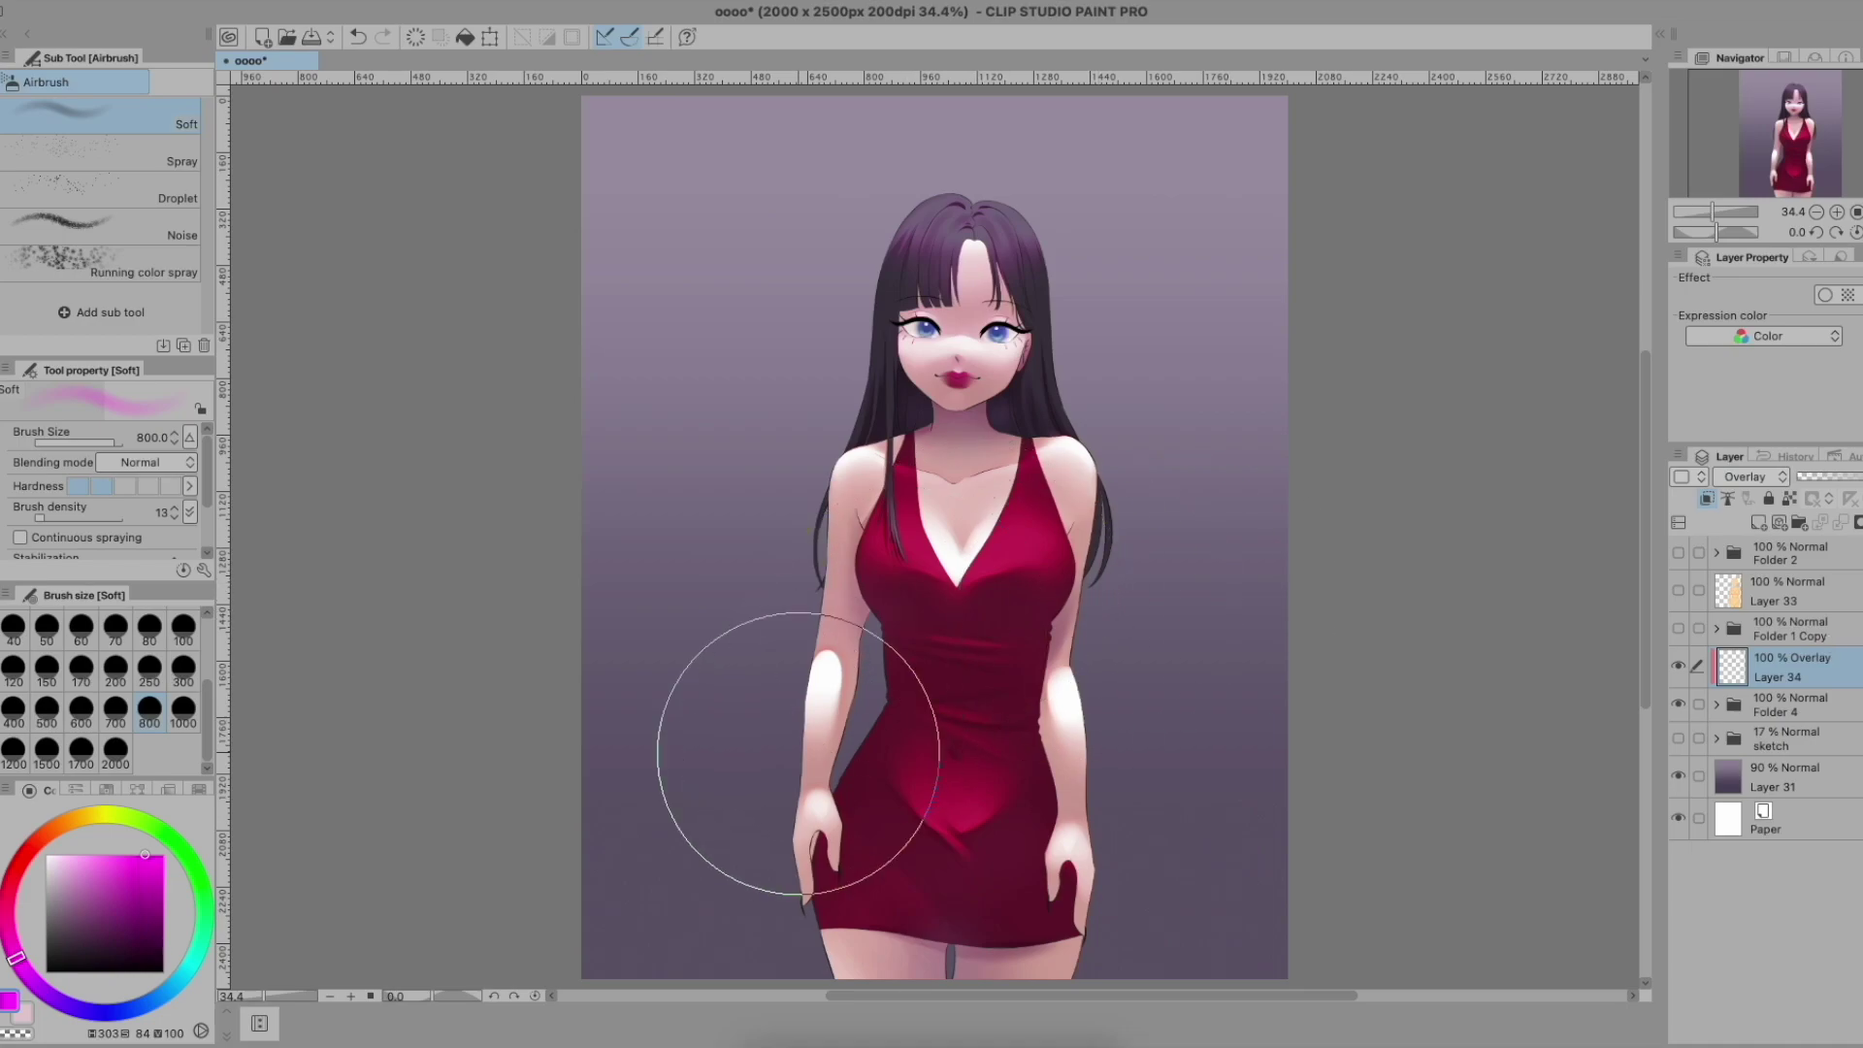
Airbrush orange over the face, neck, arms and lower body on the new Overlay layer with a size 400 Soft brush
click(149, 670)
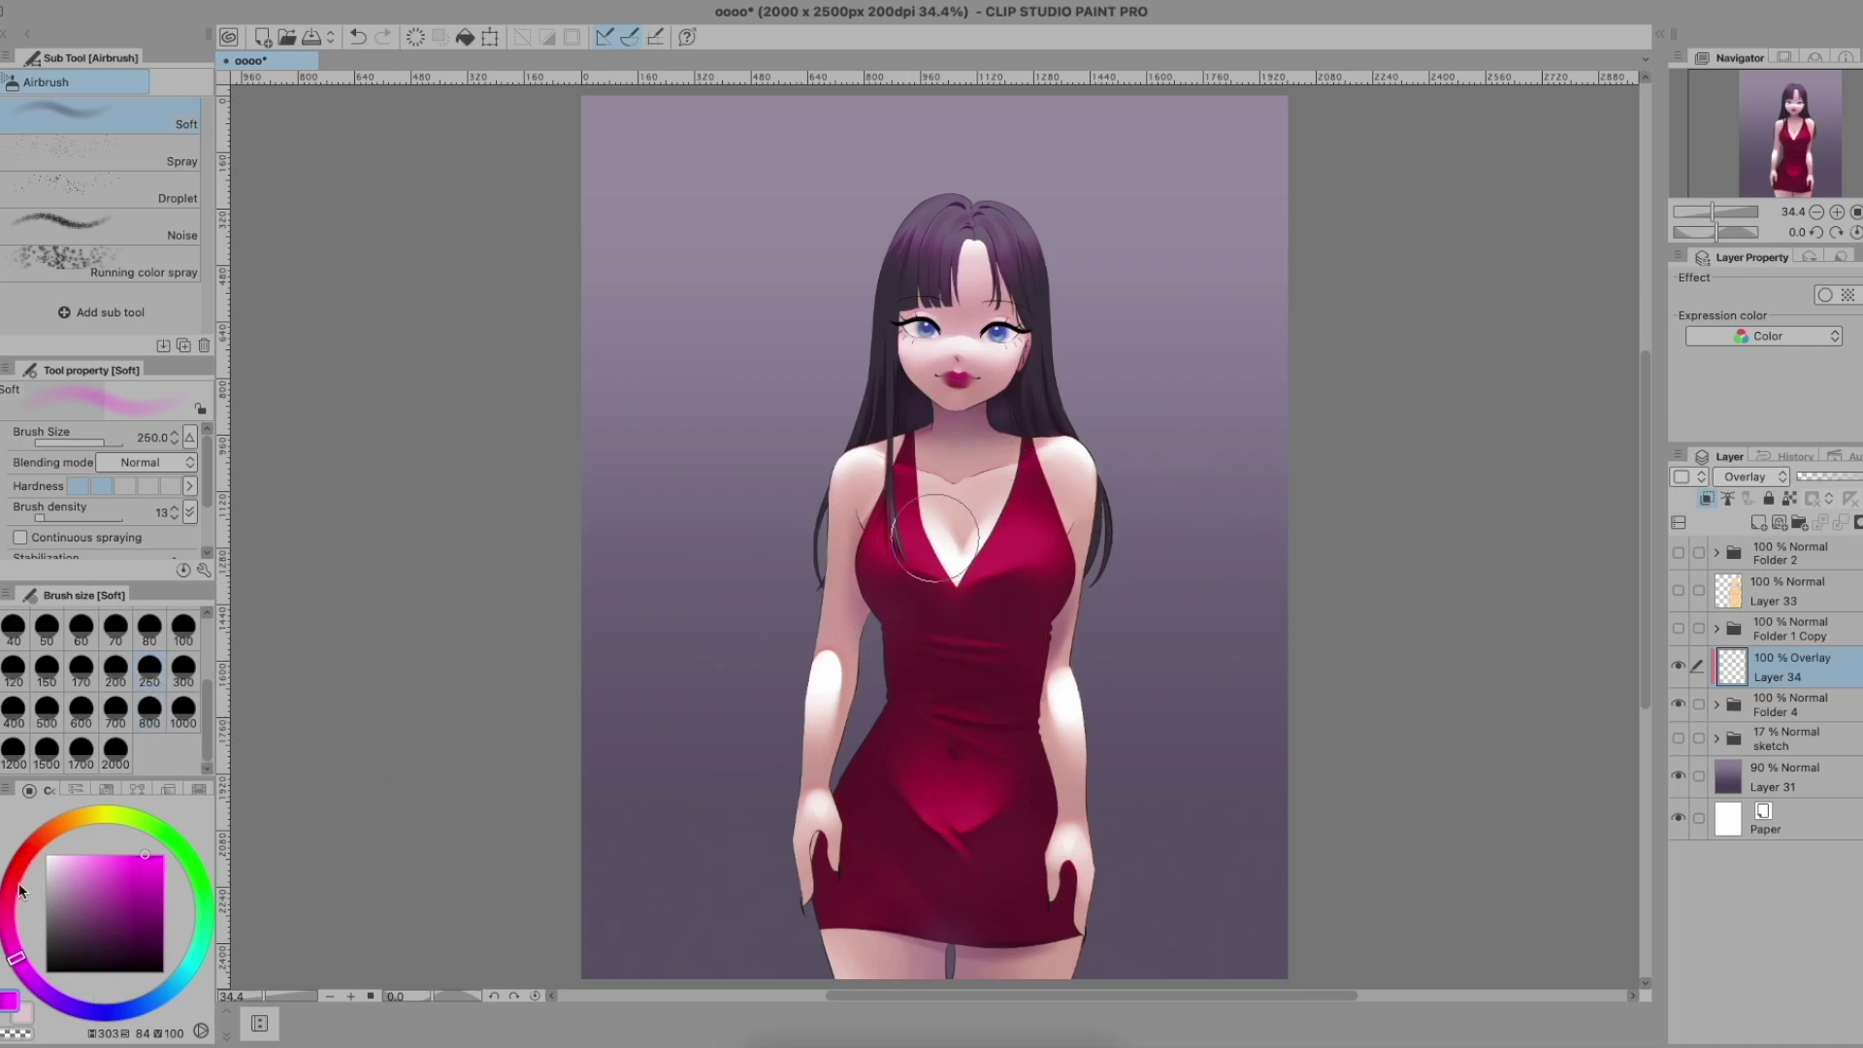
drag(22, 870, 43, 833)
click(14, 708)
mouse_move(994, 320)
mouse_down()
mouse_move(961, 303)
mouse_move(971, 524)
mouse_up()
mouse_move(836, 553)
mouse_down()
mouse_move(790, 748)
mouse_move(1132, 540)
mouse_move(923, 907)
mouse_move(919, 970)
mouse_up()
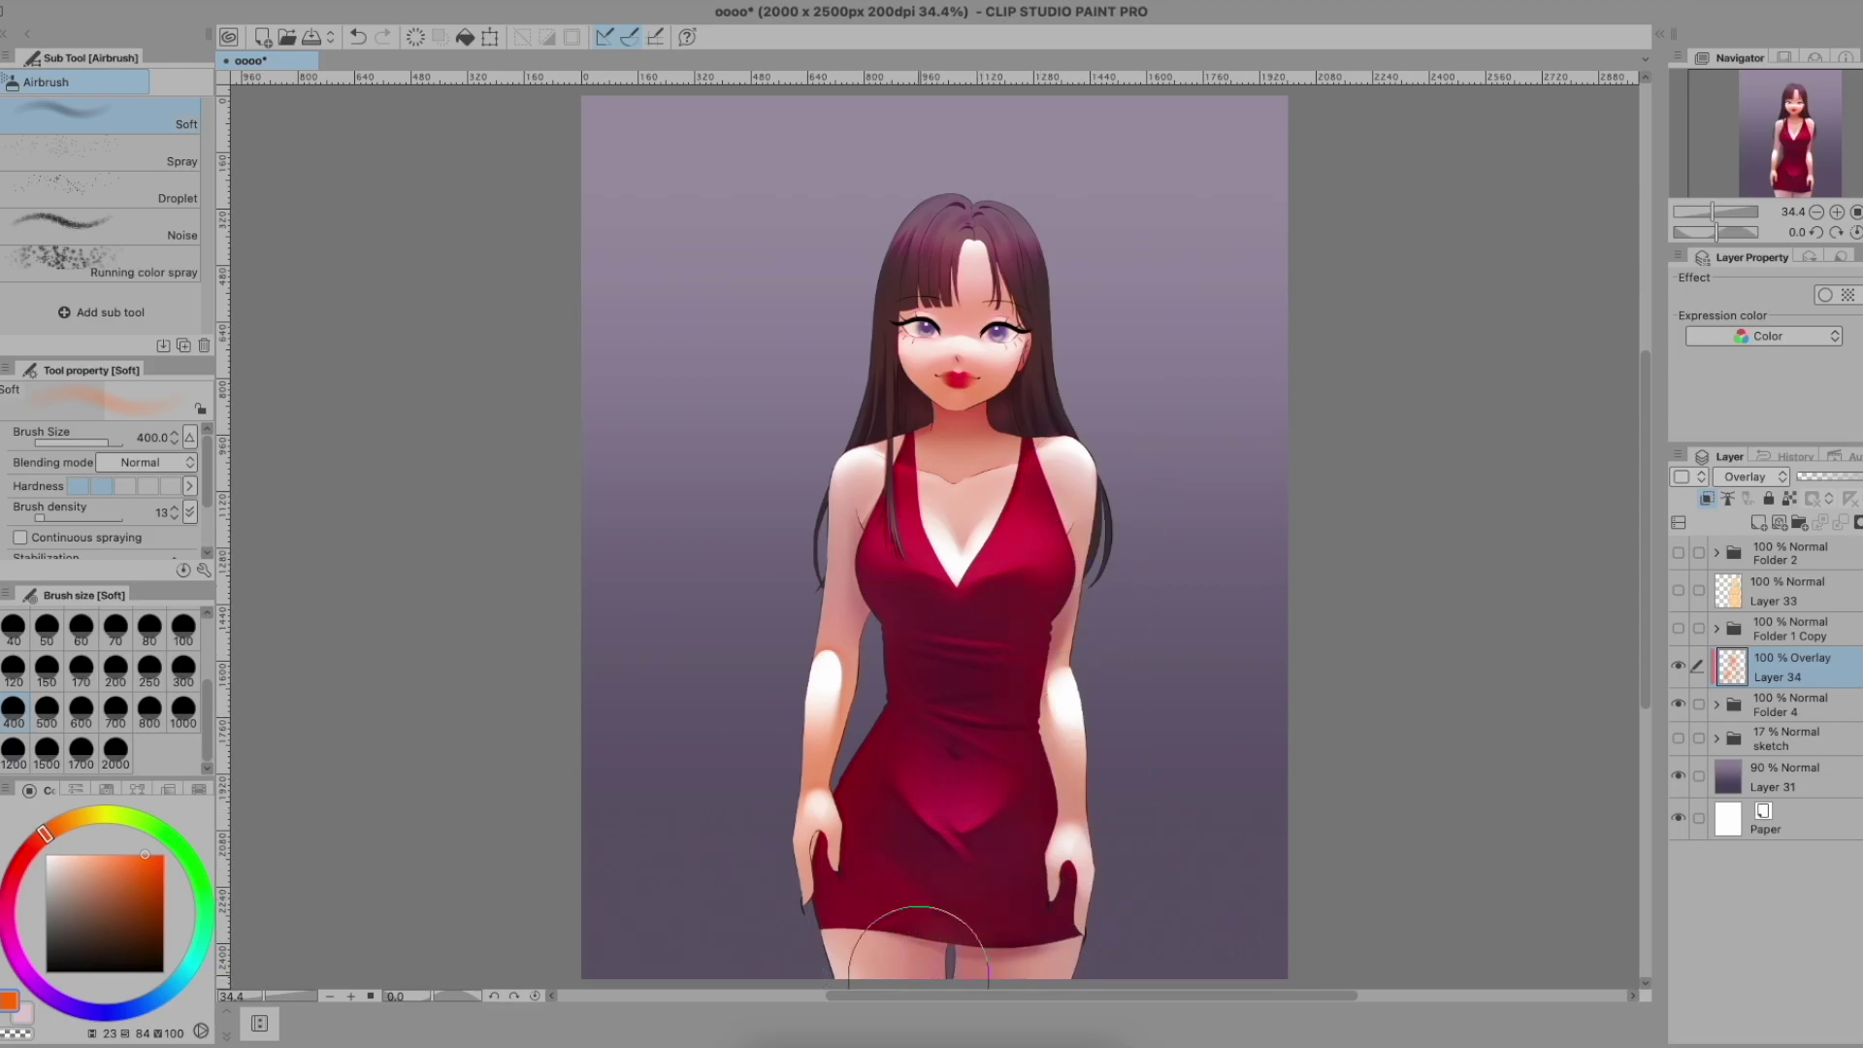
Airbrush red over the dress and blue-violet over the hair on the Overlay layer
click(15, 866)
mouse_move(941, 771)
mouse_down()
mouse_move(954, 748)
mouse_move(883, 534)
mouse_move(981, 686)
mouse_move(959, 865)
mouse_up()
click(93, 1009)
mouse_move(1020, 158)
mouse_down()
mouse_move(932, 205)
mouse_move(985, 196)
mouse_move(1058, 281)
mouse_move(1053, 411)
mouse_move(866, 410)
mouse_move(936, 227)
mouse_move(897, 187)
mouse_up()
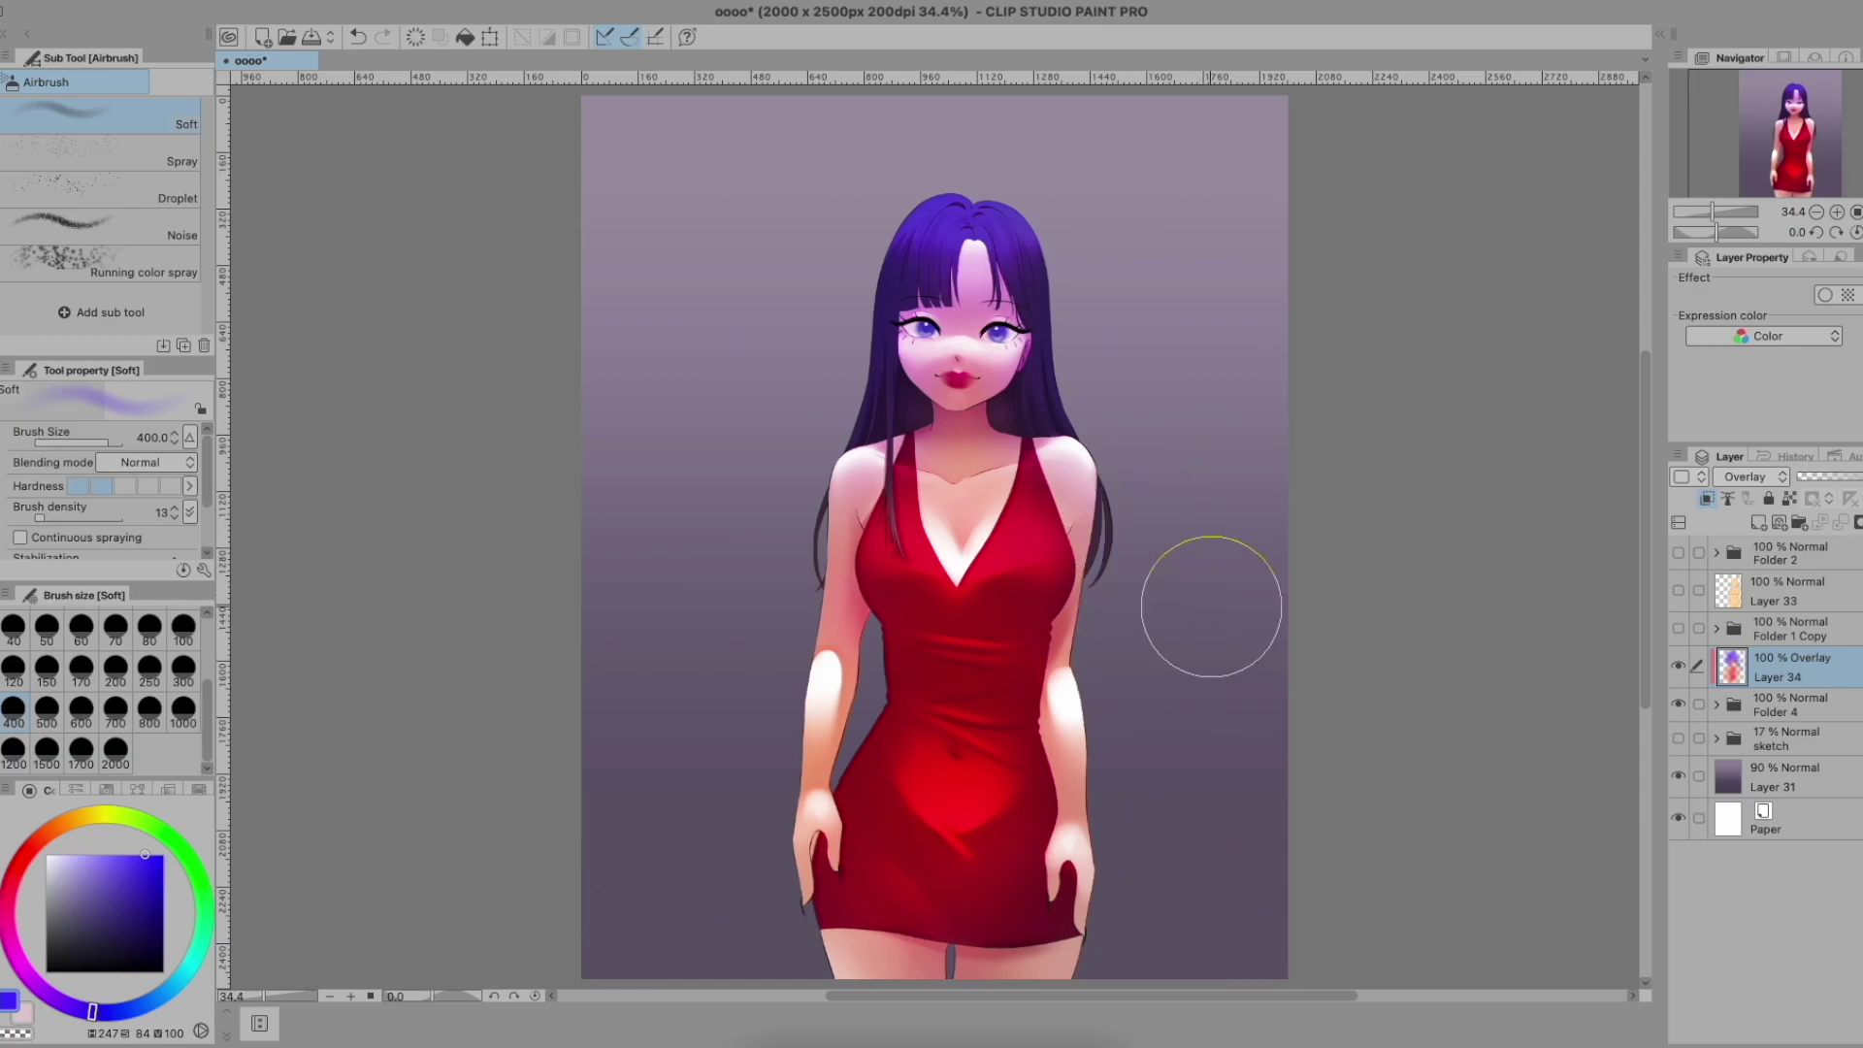
Reduce the Overlay layer's opacity to 34% and pick magenta as the airbrush colour
click(1823, 485)
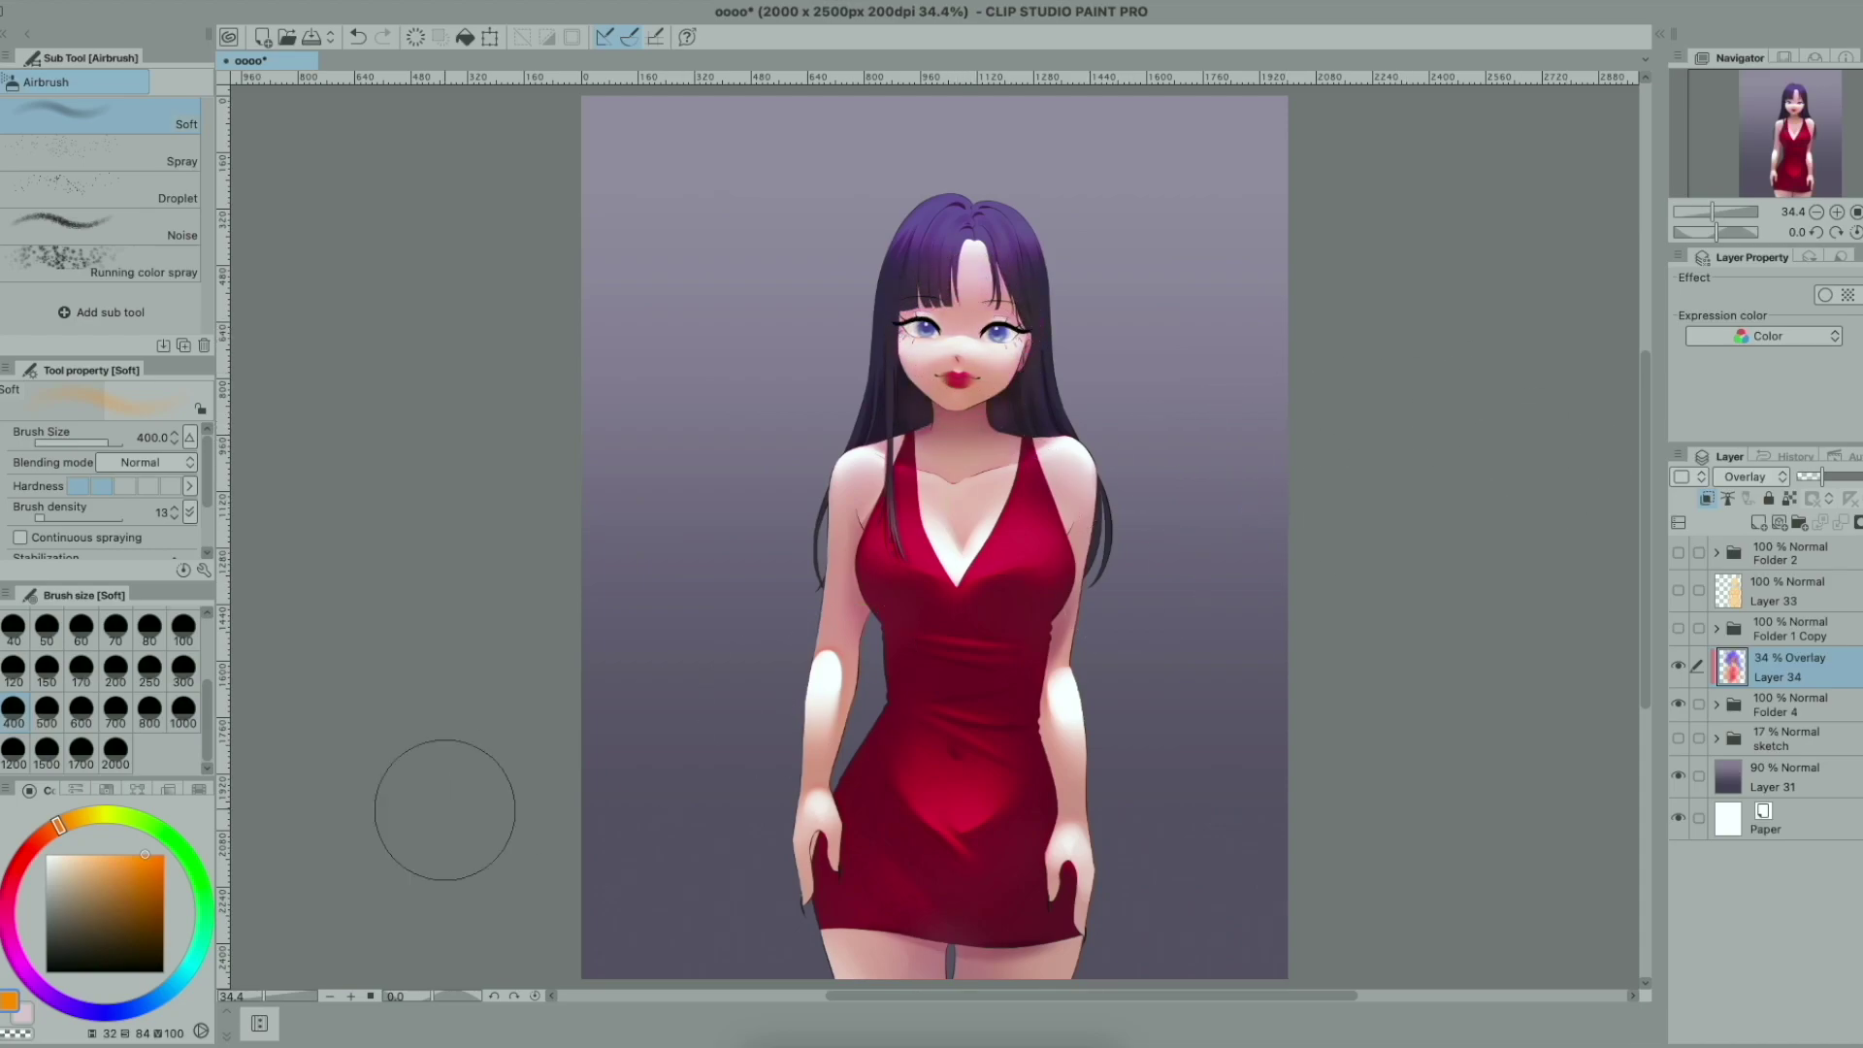
drag(16, 910, 10, 947)
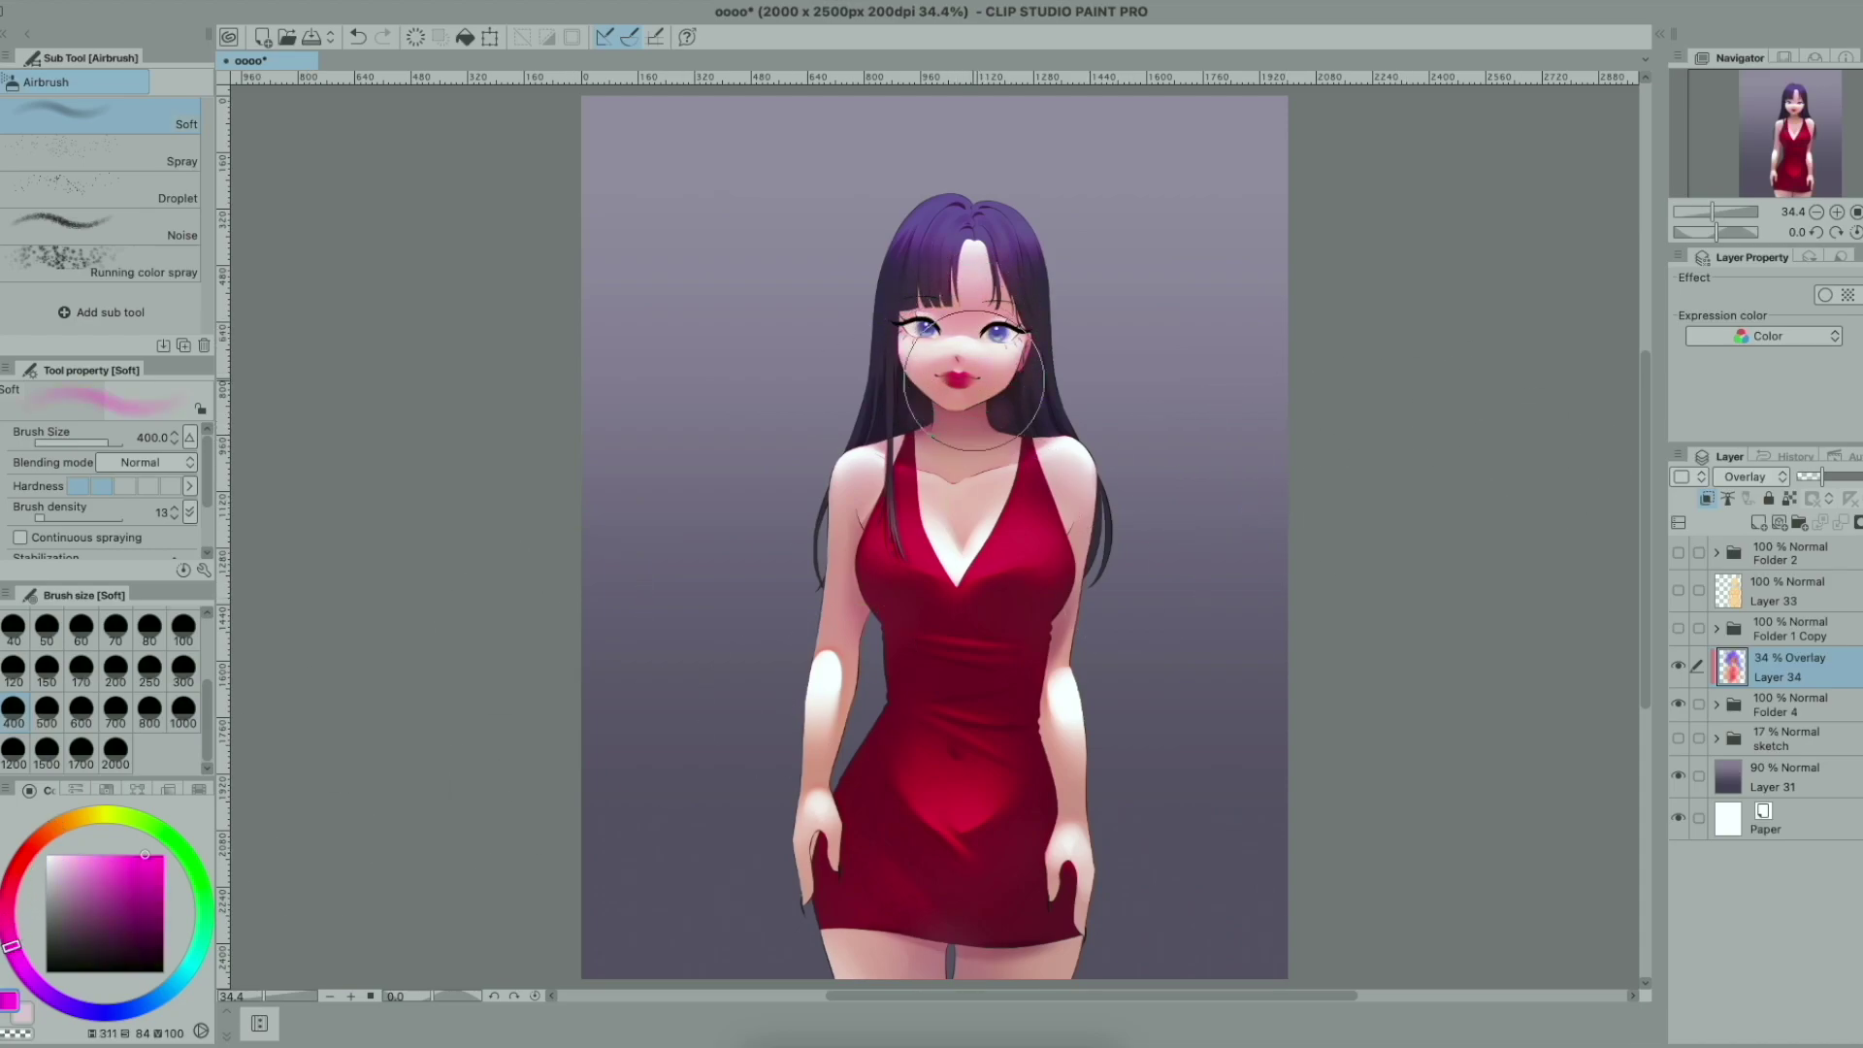